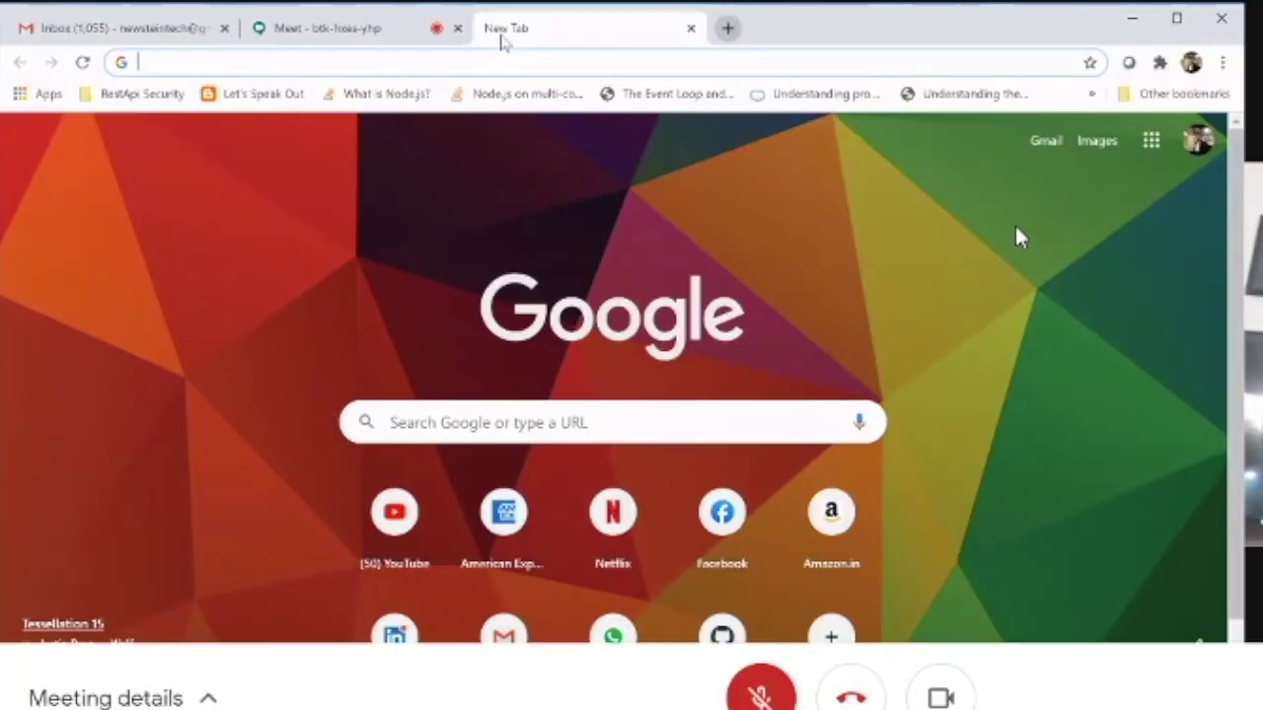
Search Google for 'unity' from the address bar.
text(unity)
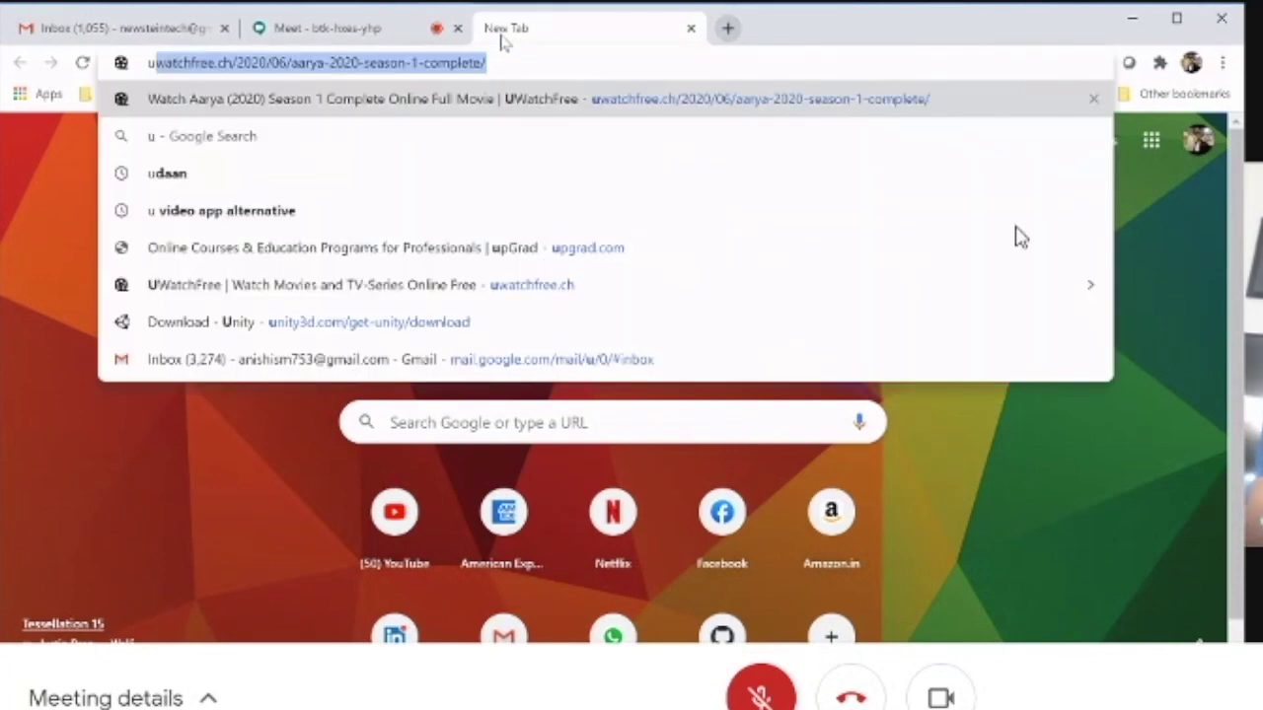
key(BackSpace)
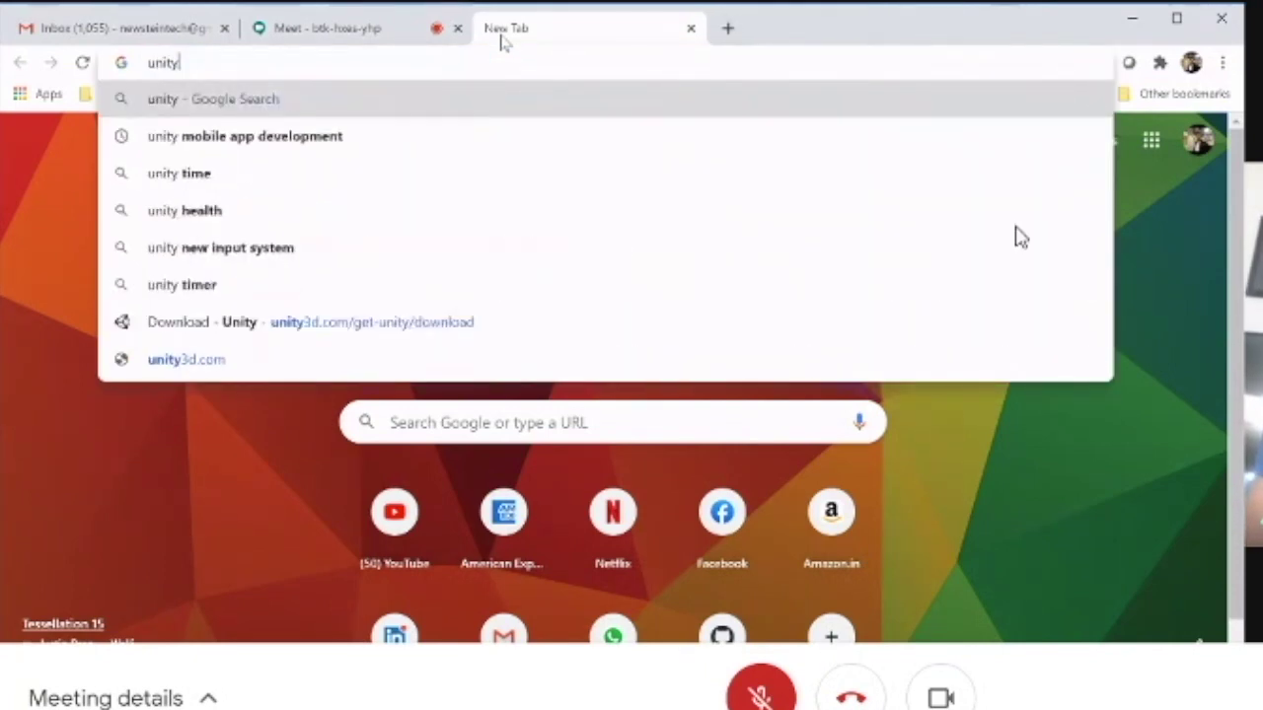
key(Return)
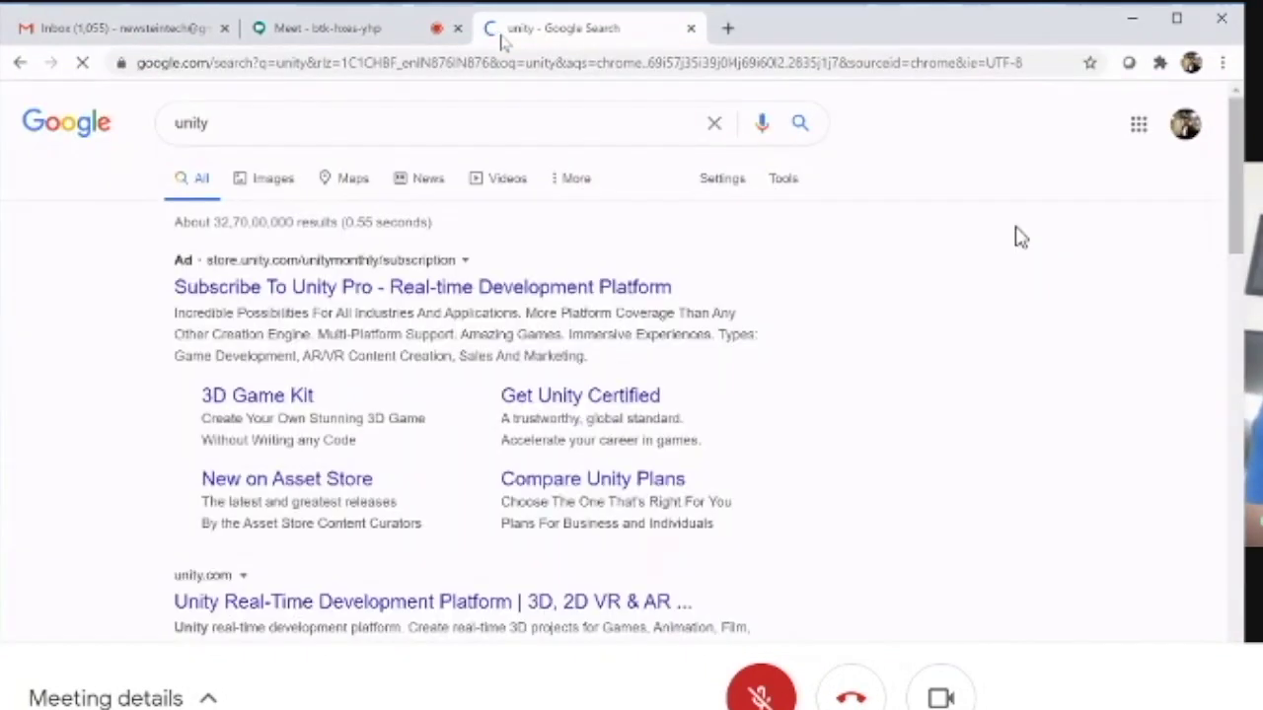
scroll(1021, 237, down, 4)
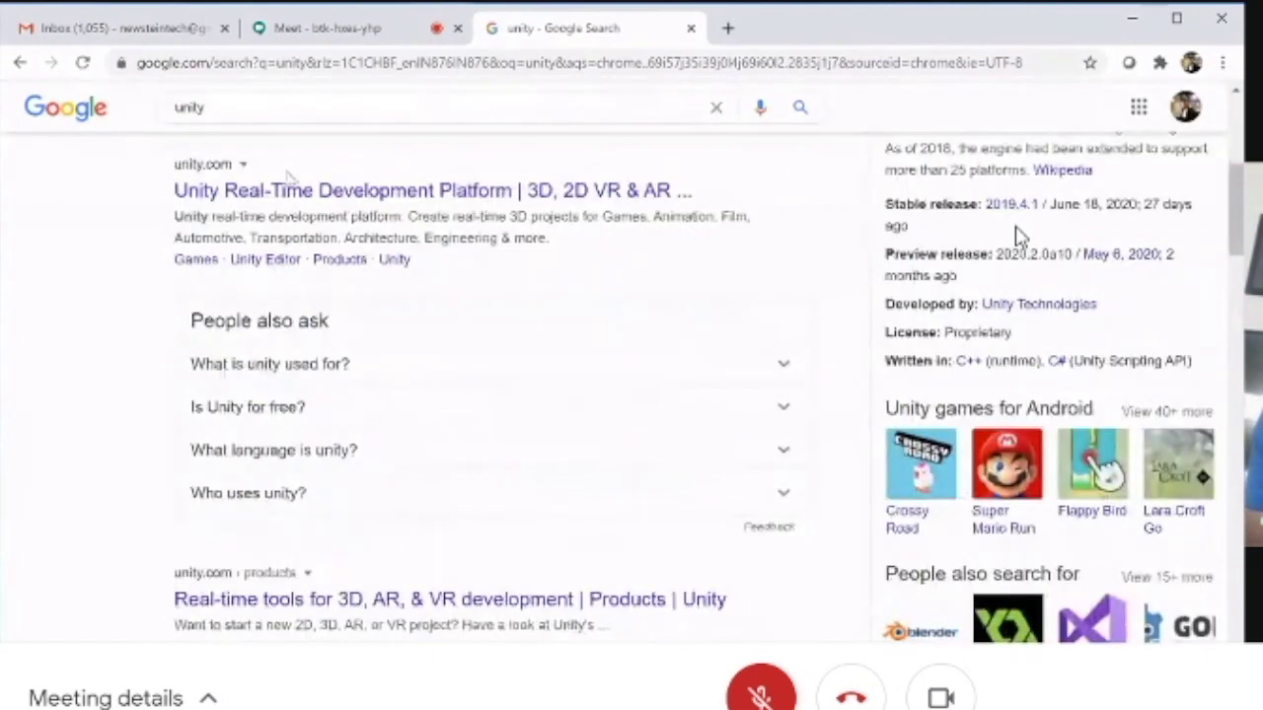
Go to unity.com and open the Create a Unity ID sign-up page.
click(286, 190)
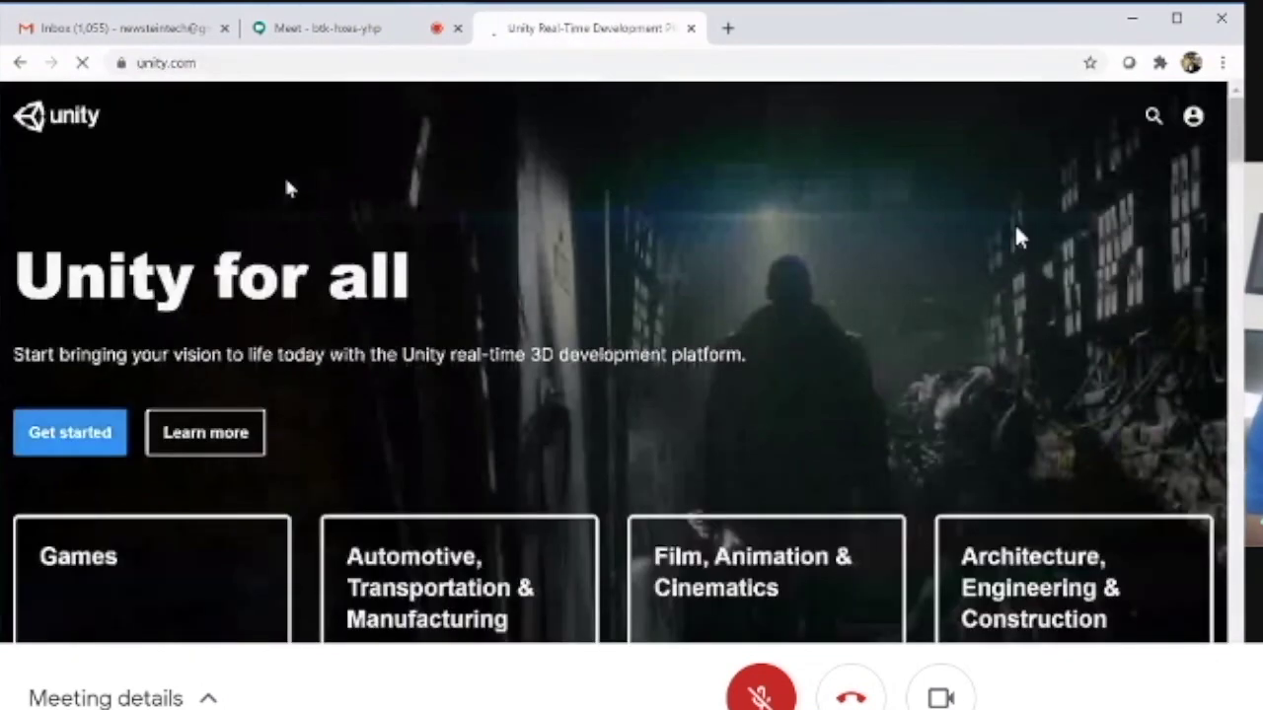
click(1193, 120)
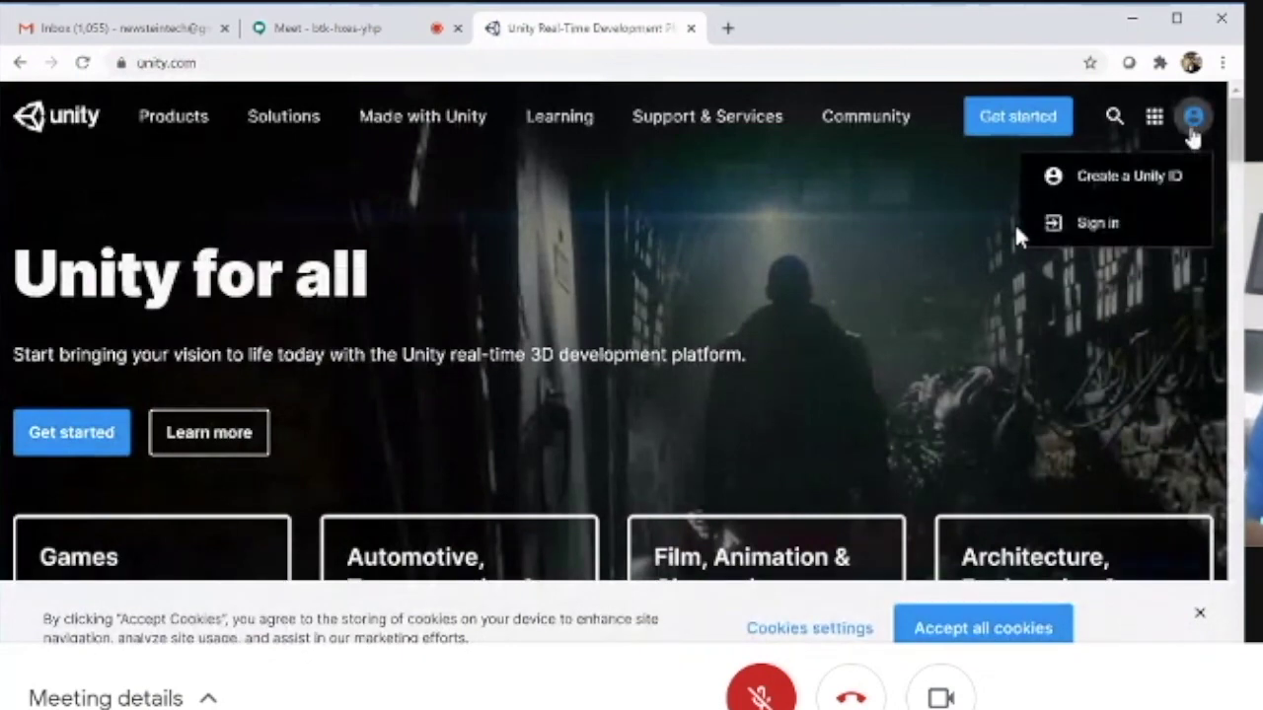
click(1110, 178)
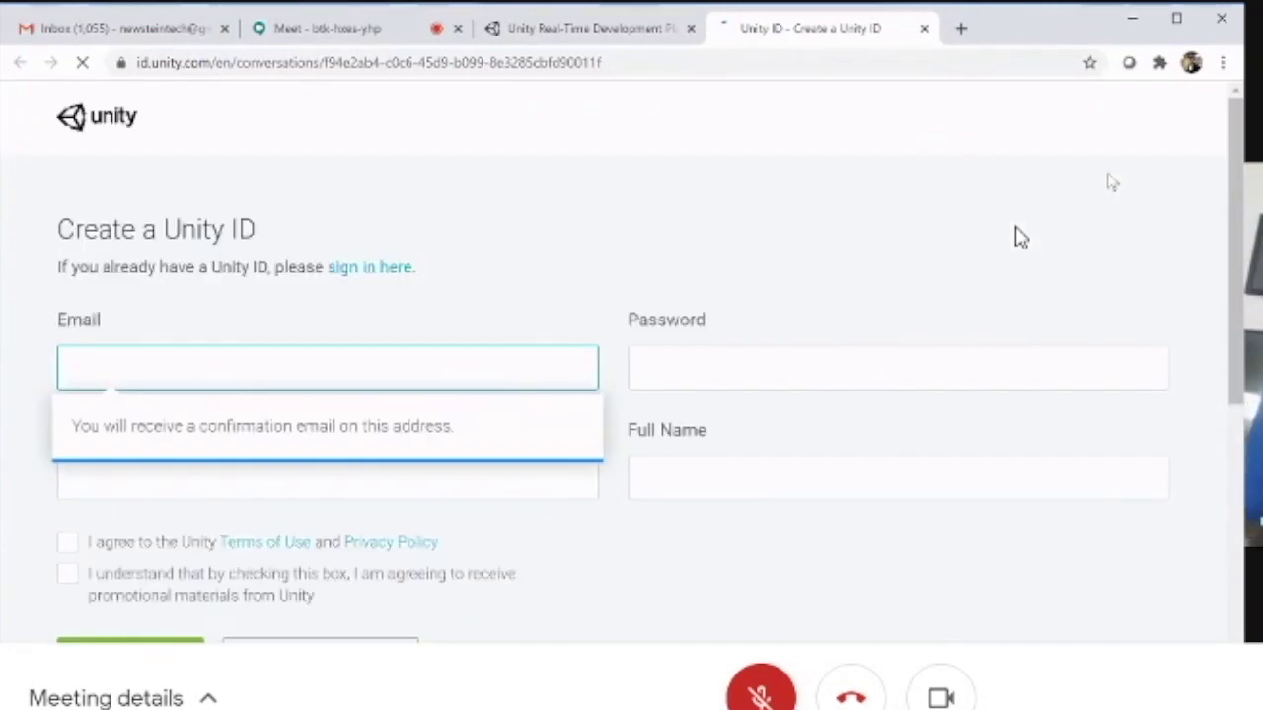
Enter the new account's e-mail address and a password meeting all listed requirements.
scroll(550, 314, down, 3)
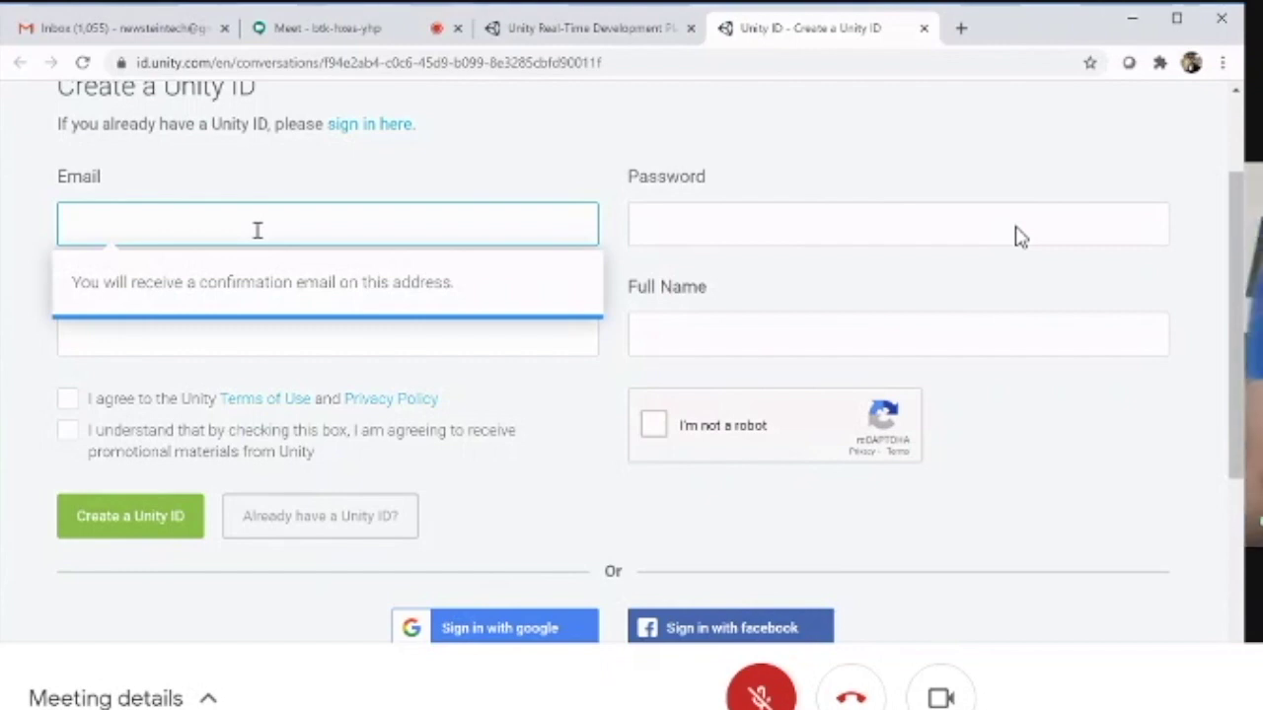
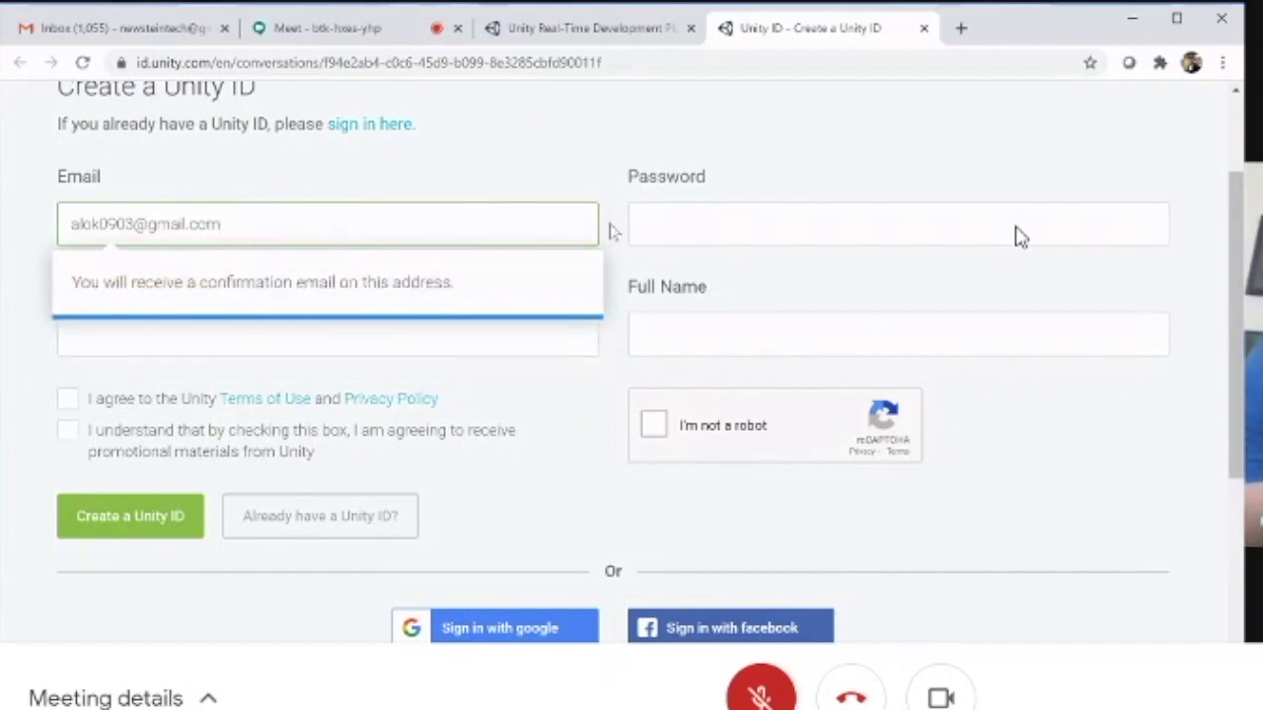
click(1019, 235)
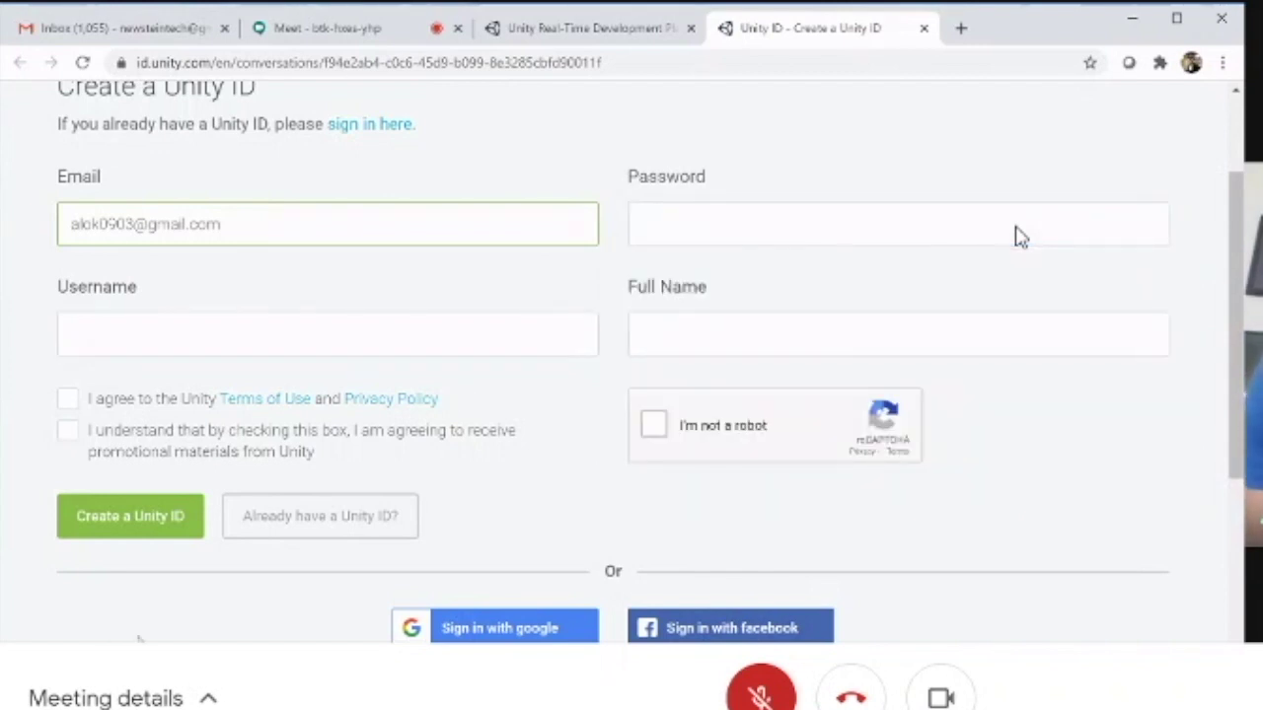
click(646, 219)
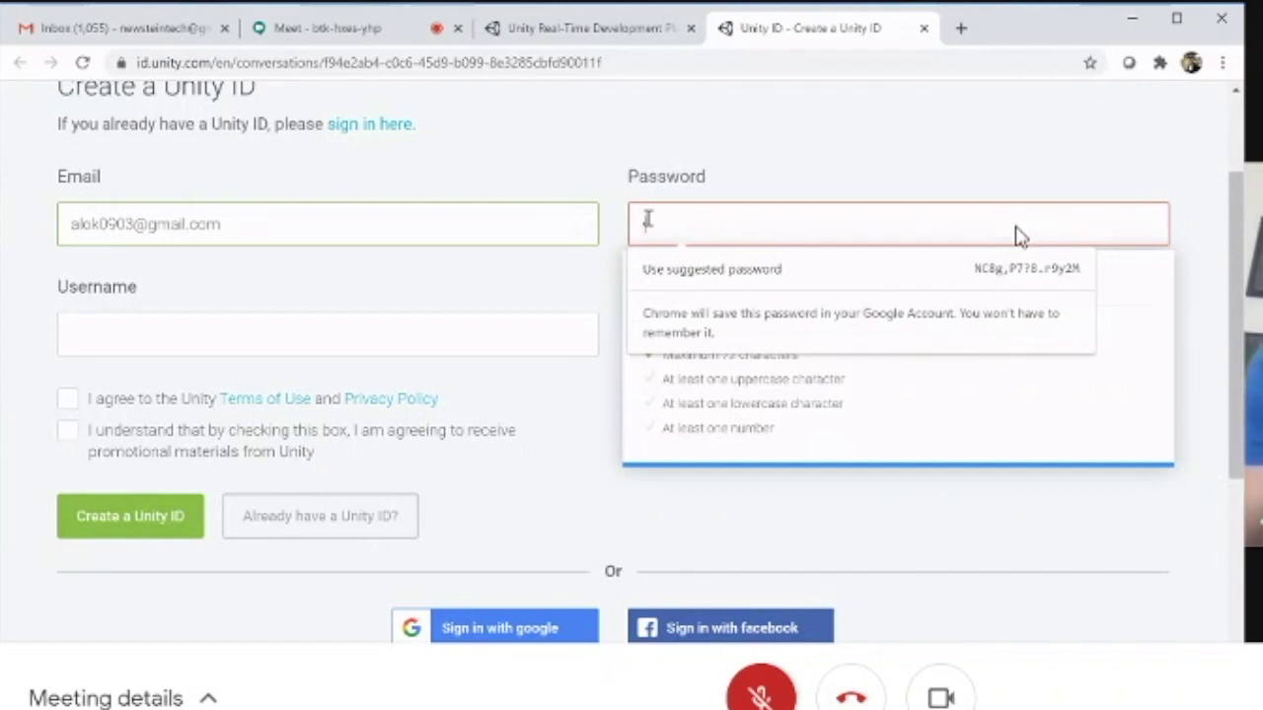
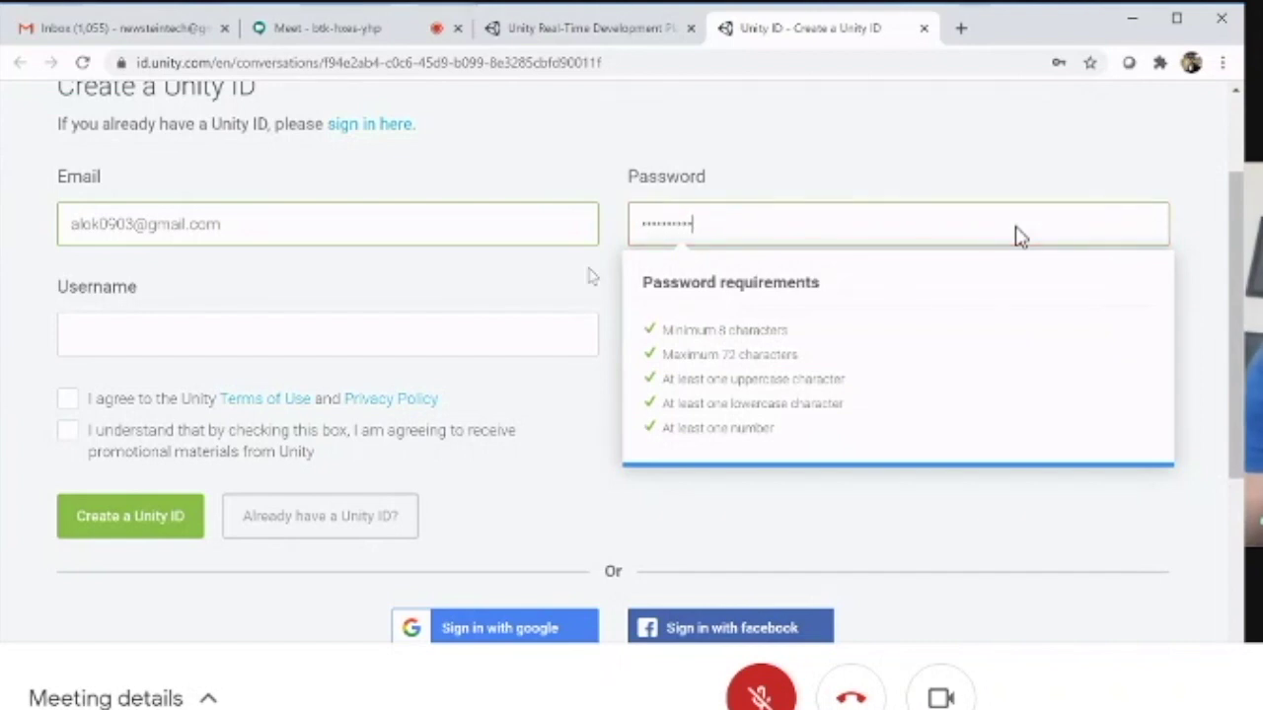
right_click(217, 621)
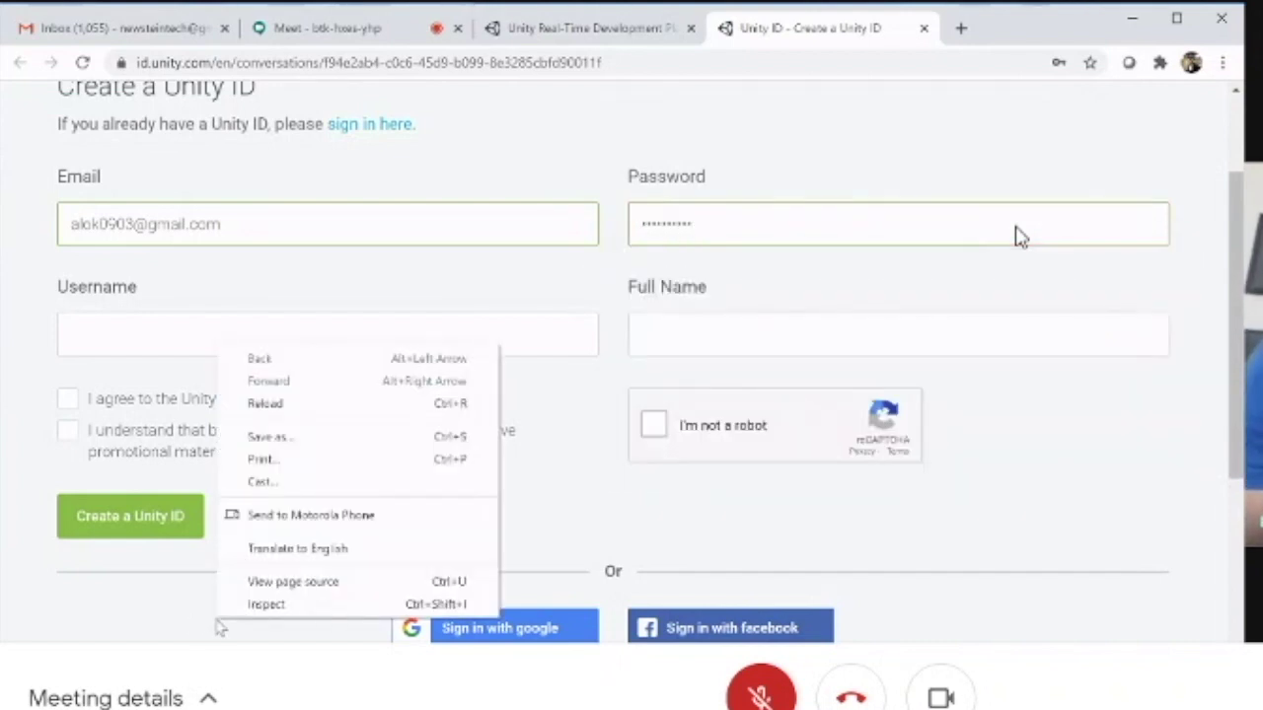
In DevTools, switch the password input's type to text to check it, then revert and close.
click(242, 610)
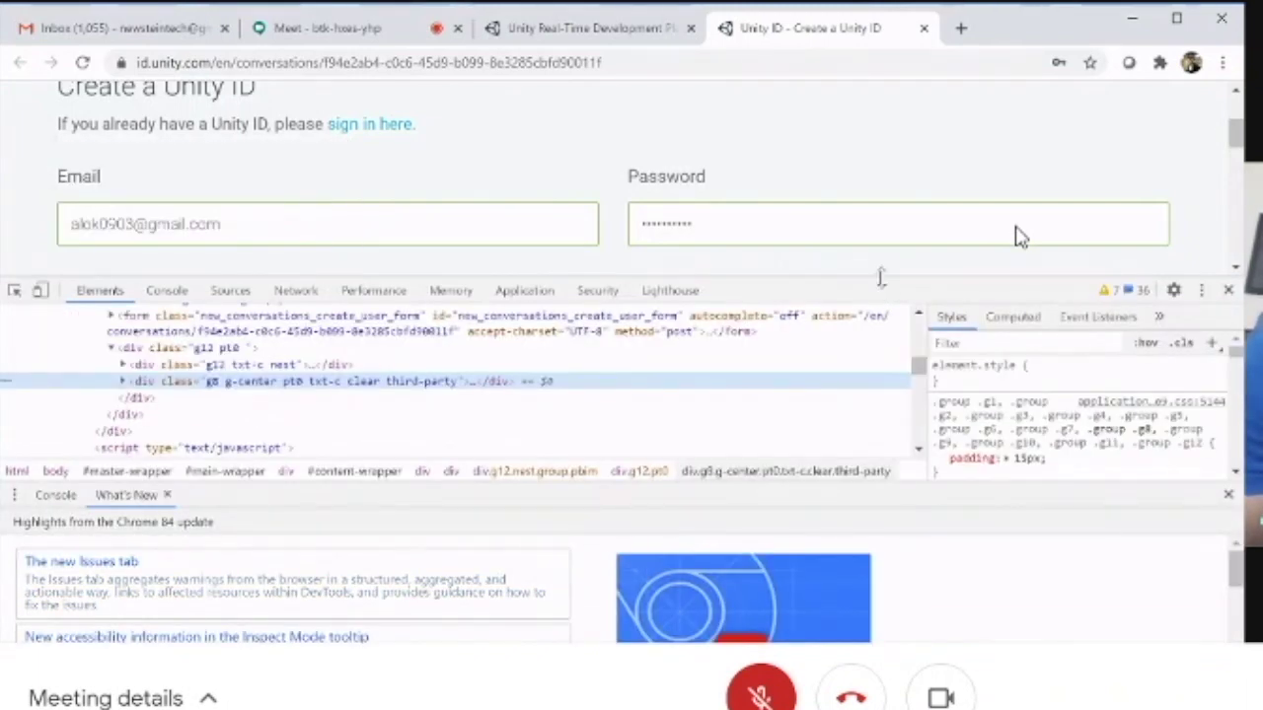
drag(880, 275, 872, 559)
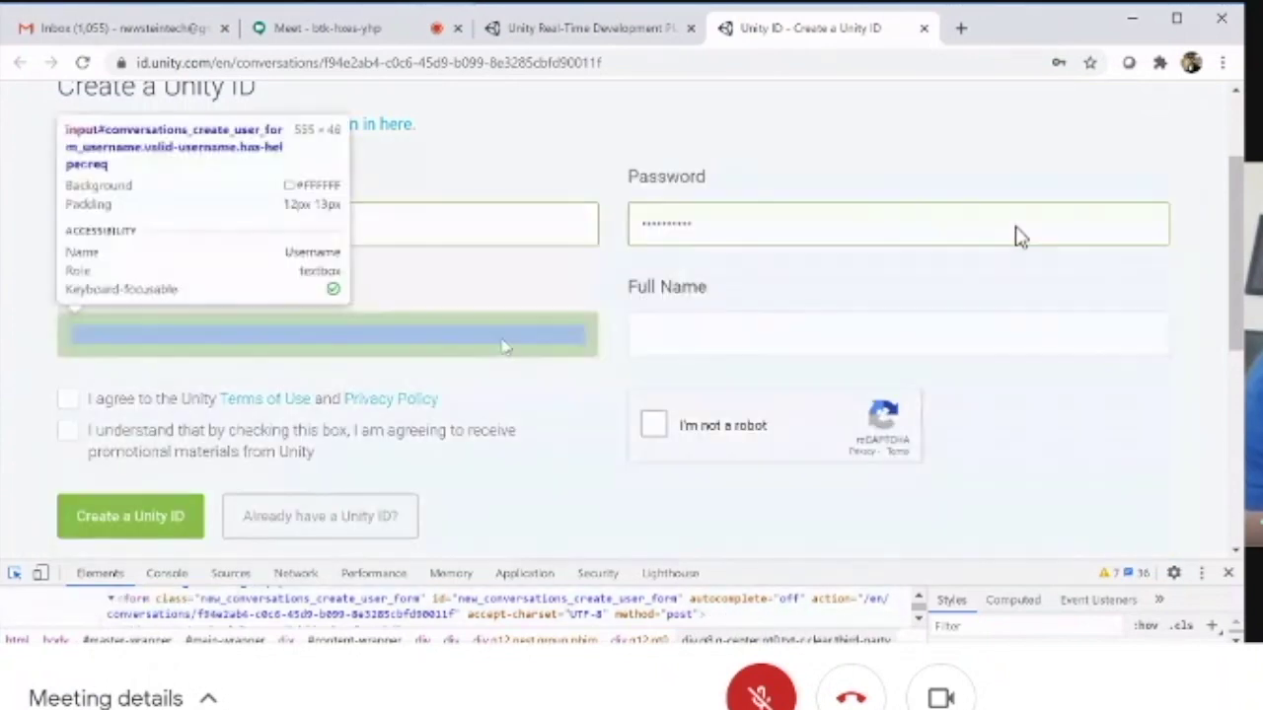
click(1019, 237)
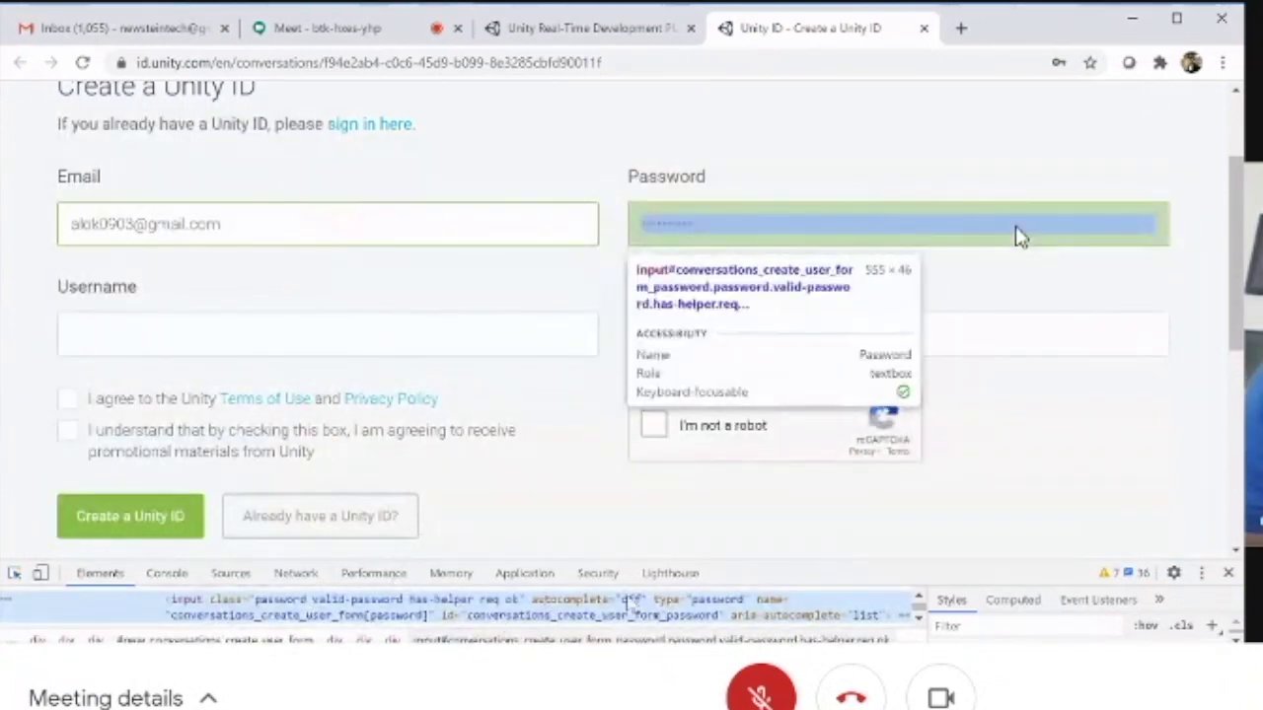
double_click(709, 601)
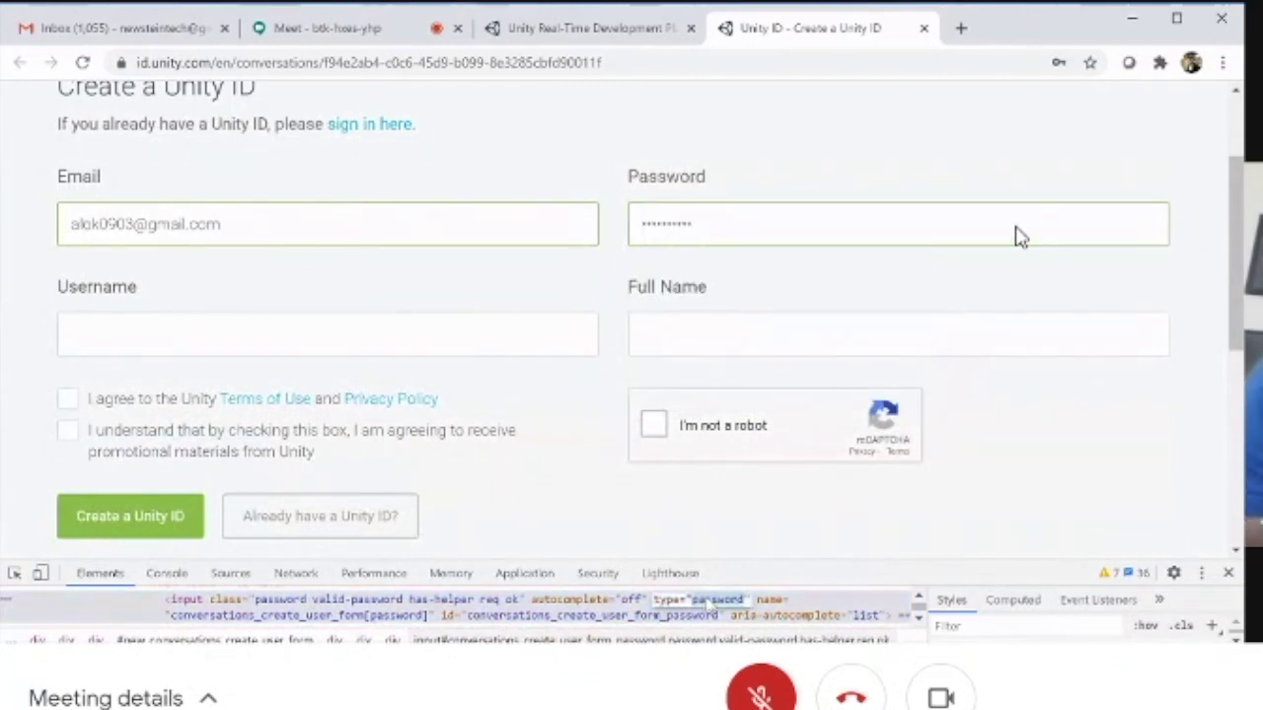
text(t)
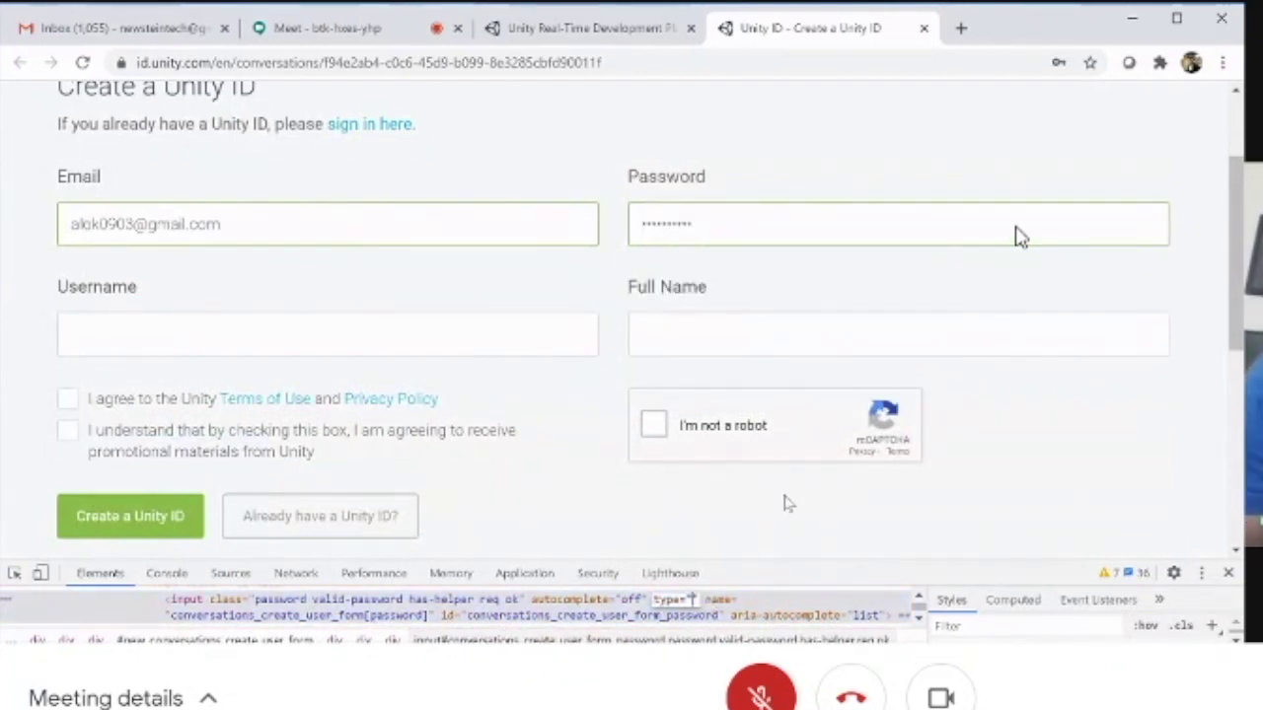
key(Return)
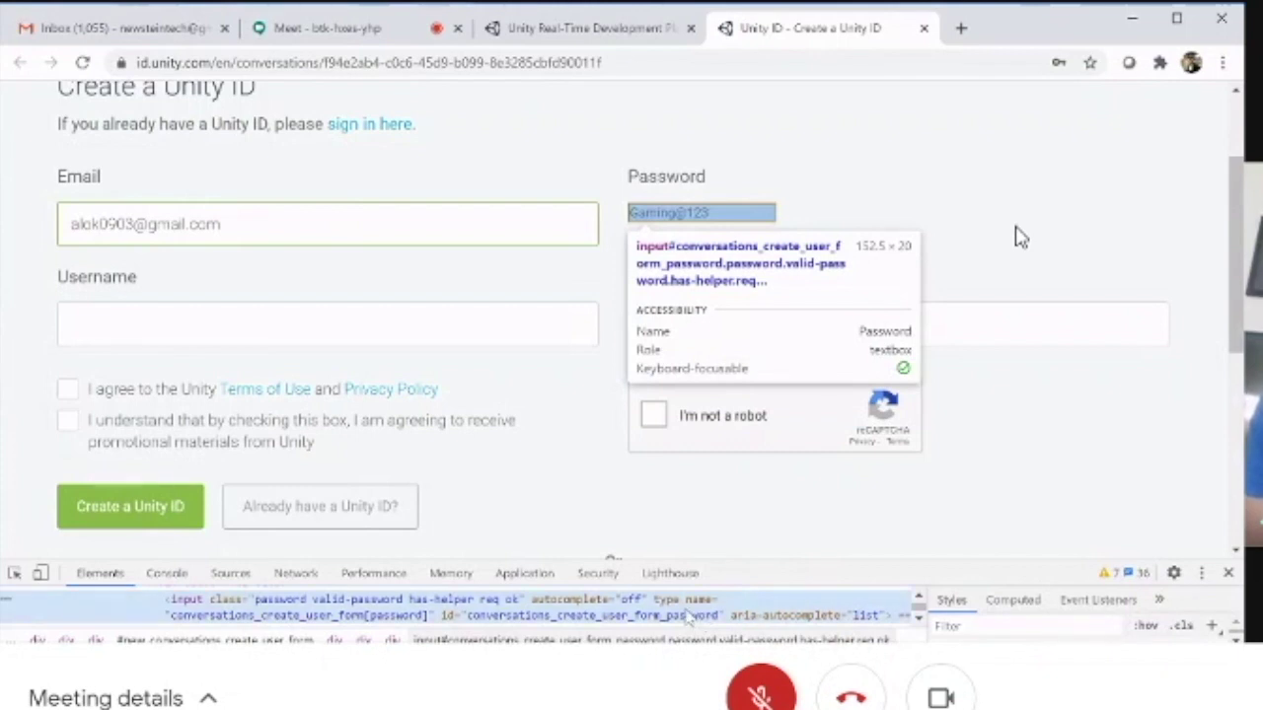
key(ctrl+z)
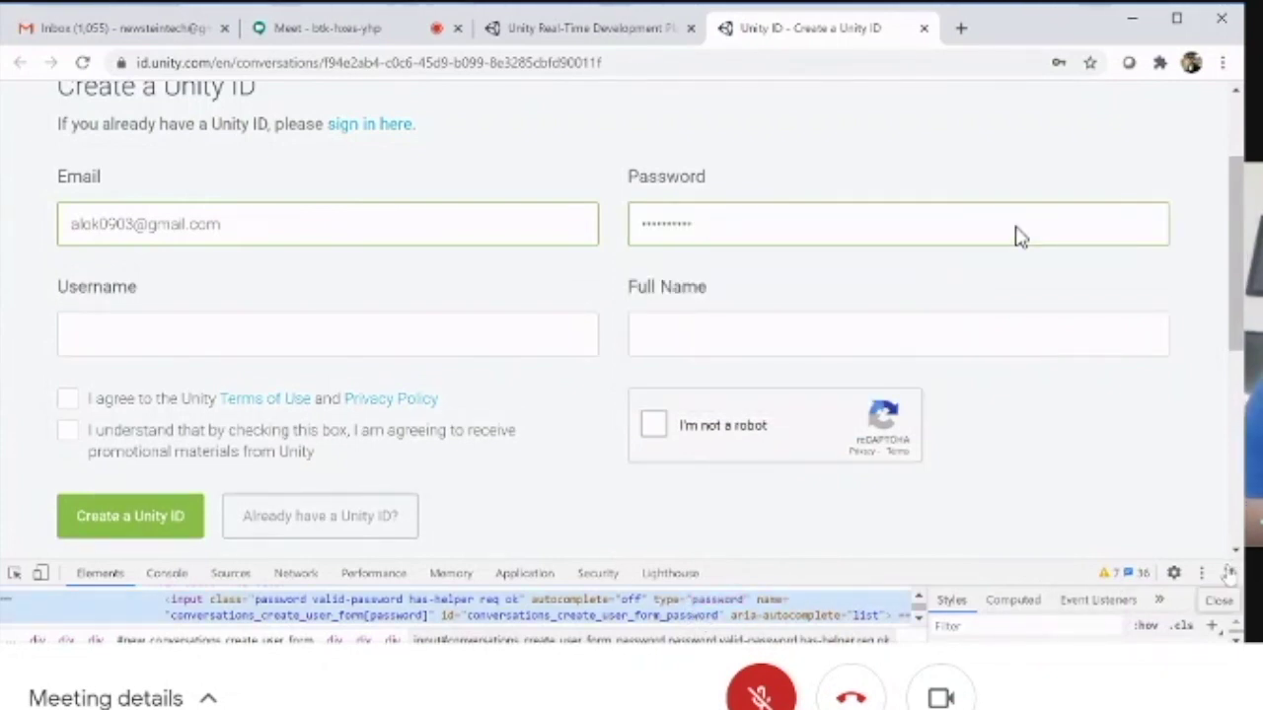
click(1228, 574)
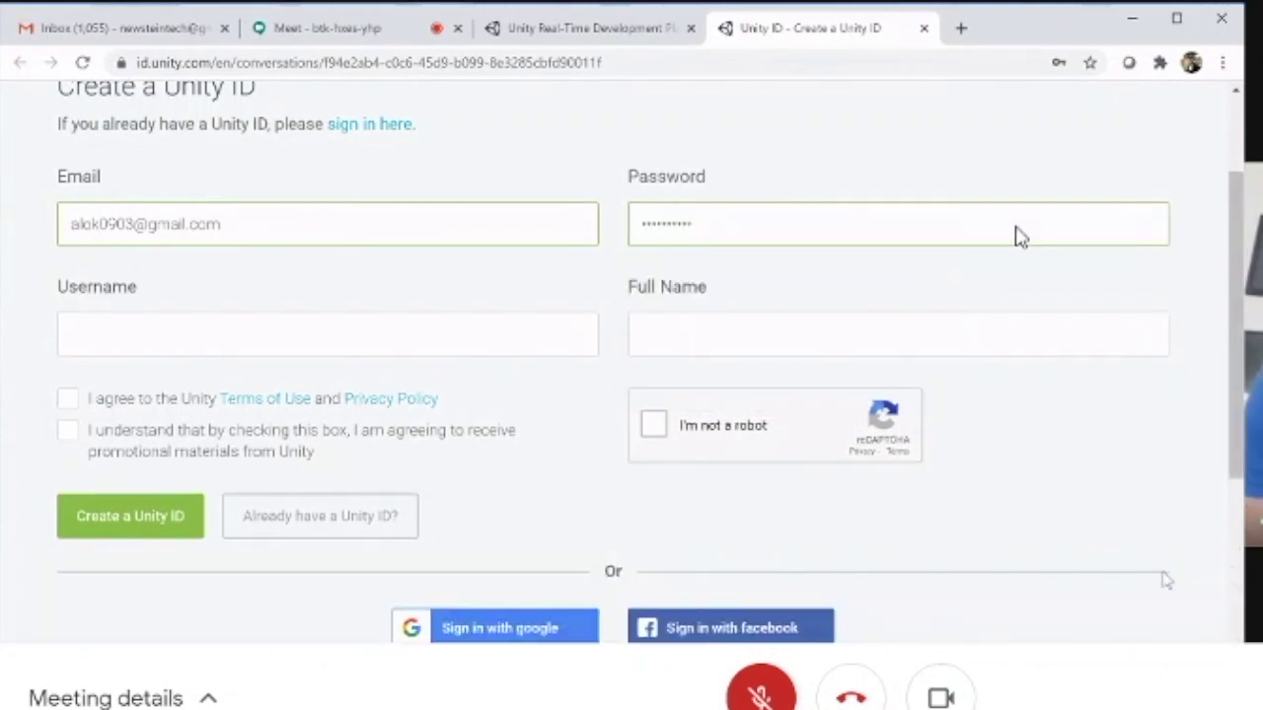
Fill in the chosen username and the account holder's full name.
click(182, 343)
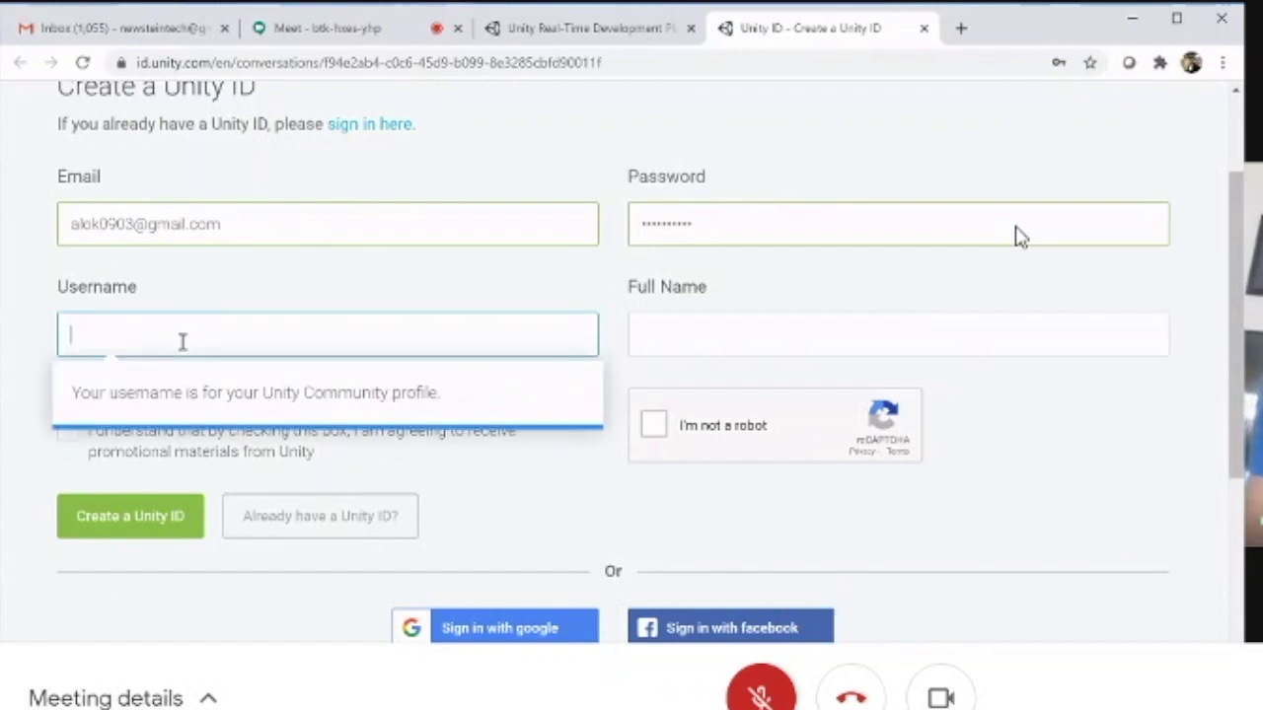
text(alok)
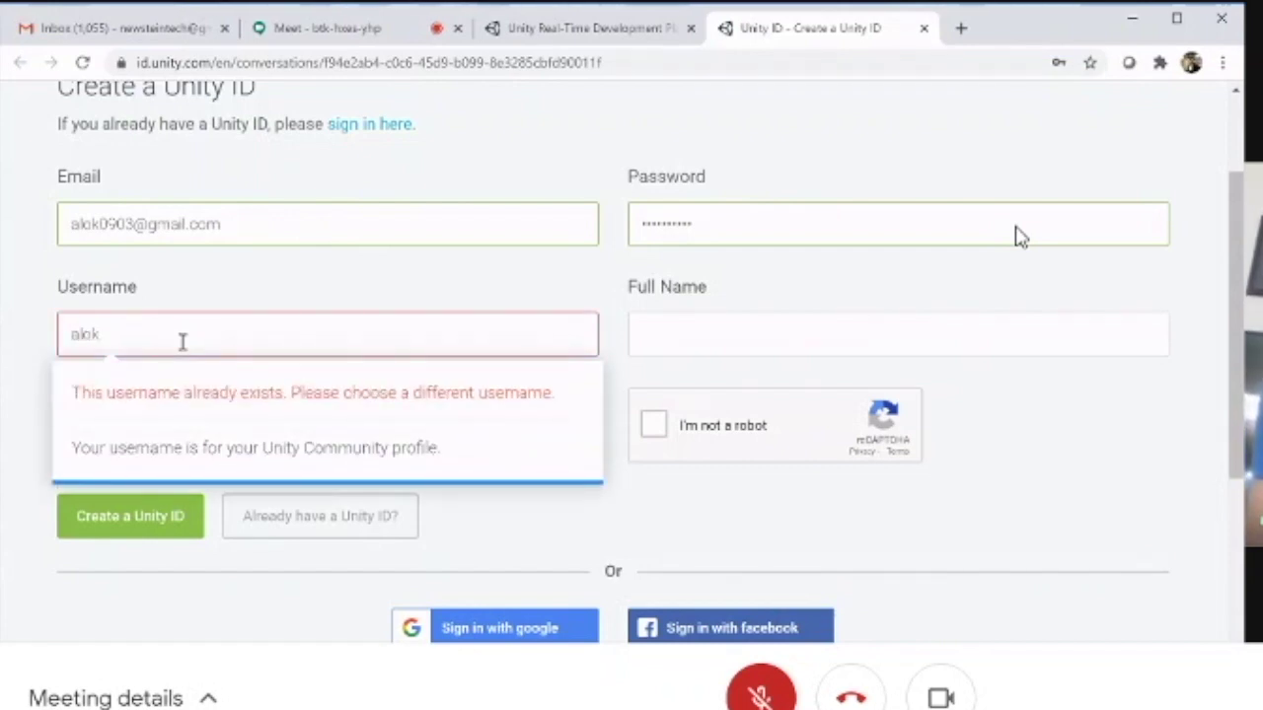
text(.gamer)
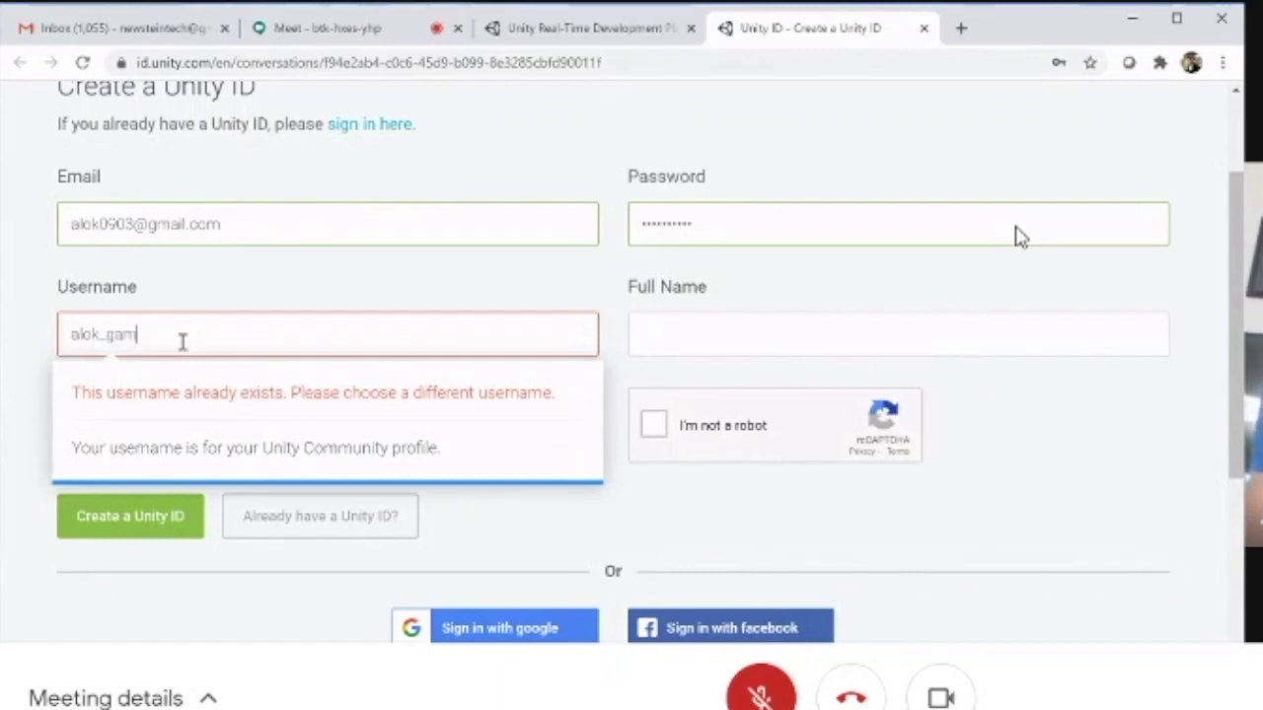
click(654, 329)
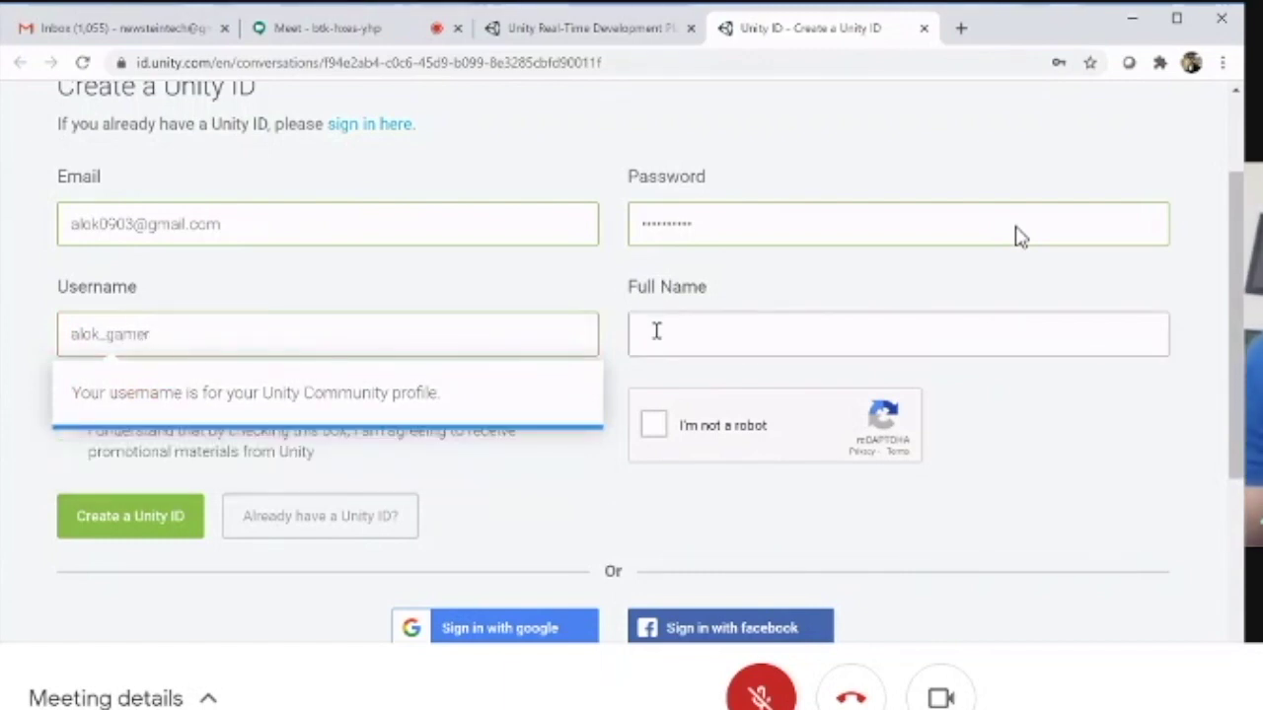
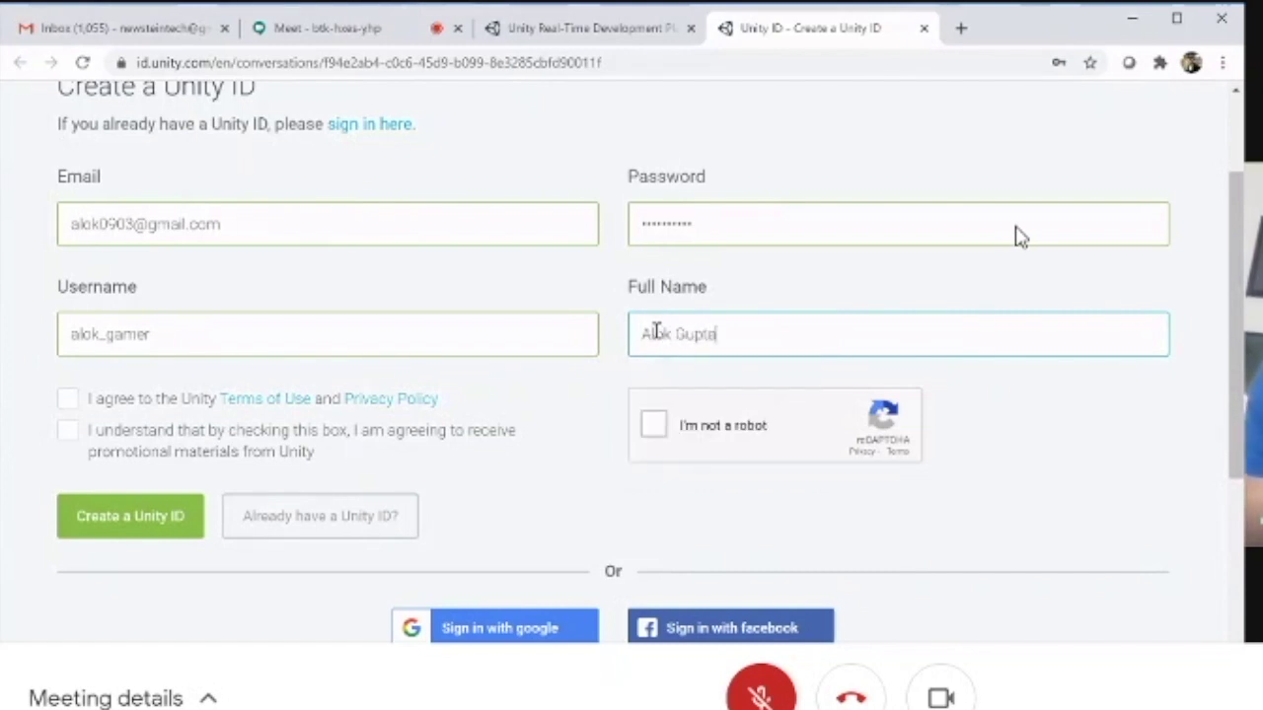
Accept the terms, opt in to promotions, pass reCAPTCHA and submit the form.
click(68, 399)
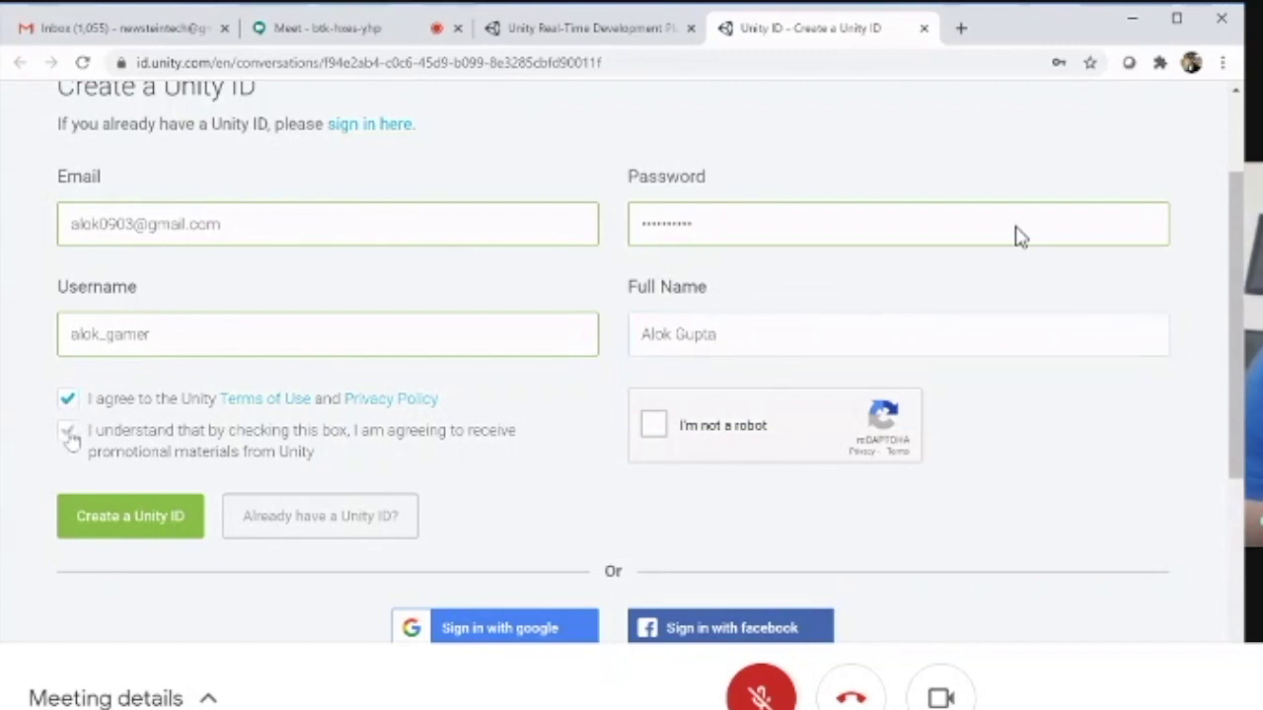
click(69, 434)
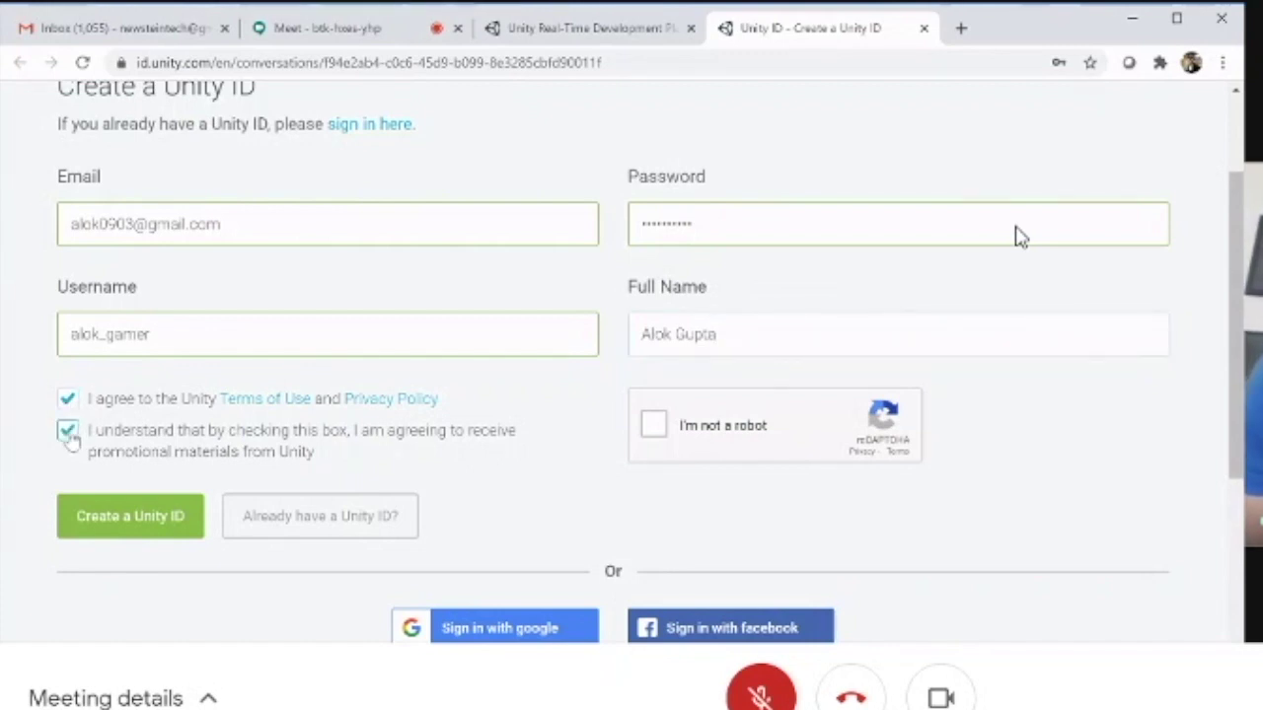
click(655, 425)
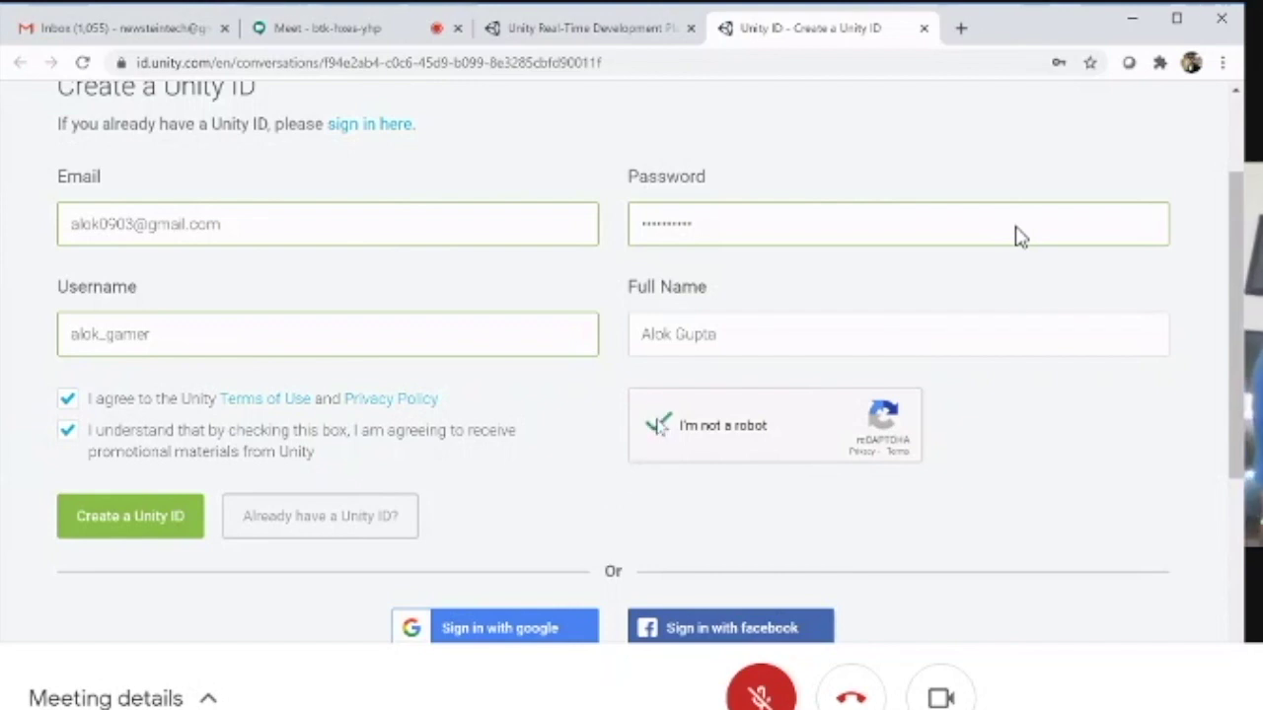
click(101, 523)
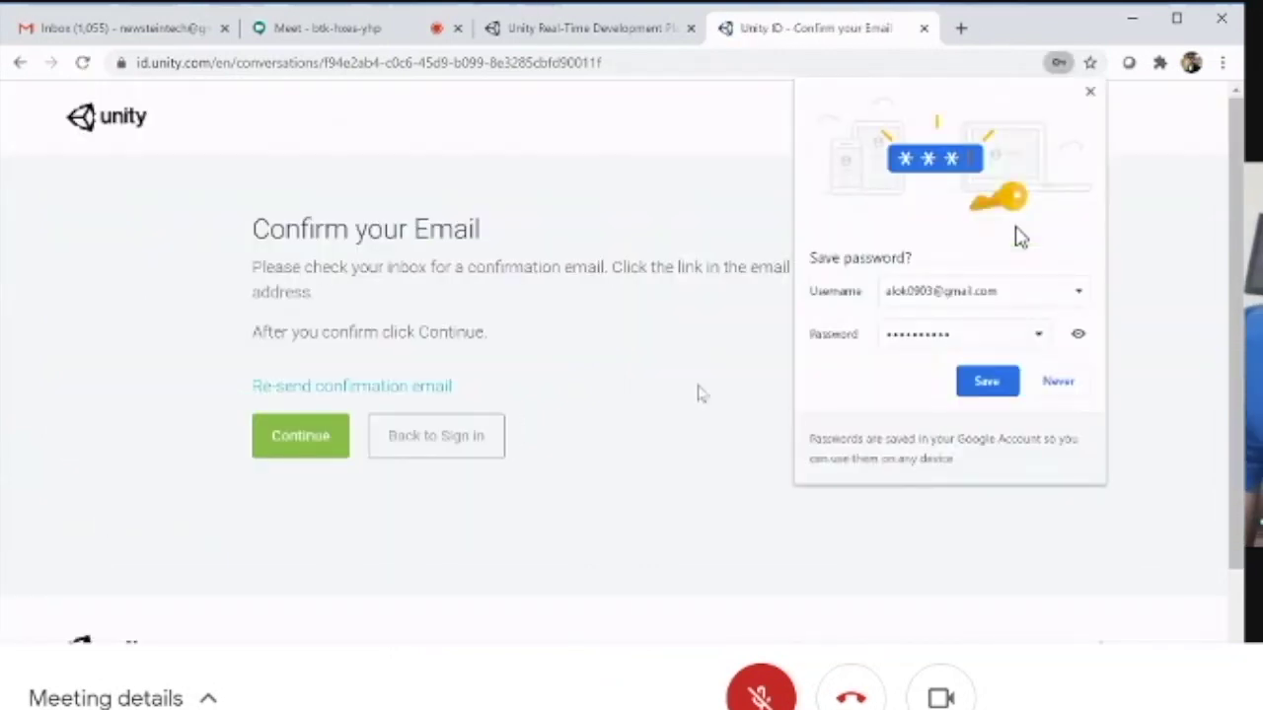
Save the login in Chrome and continue past email confirmation to My Account Settings.
click(987, 383)
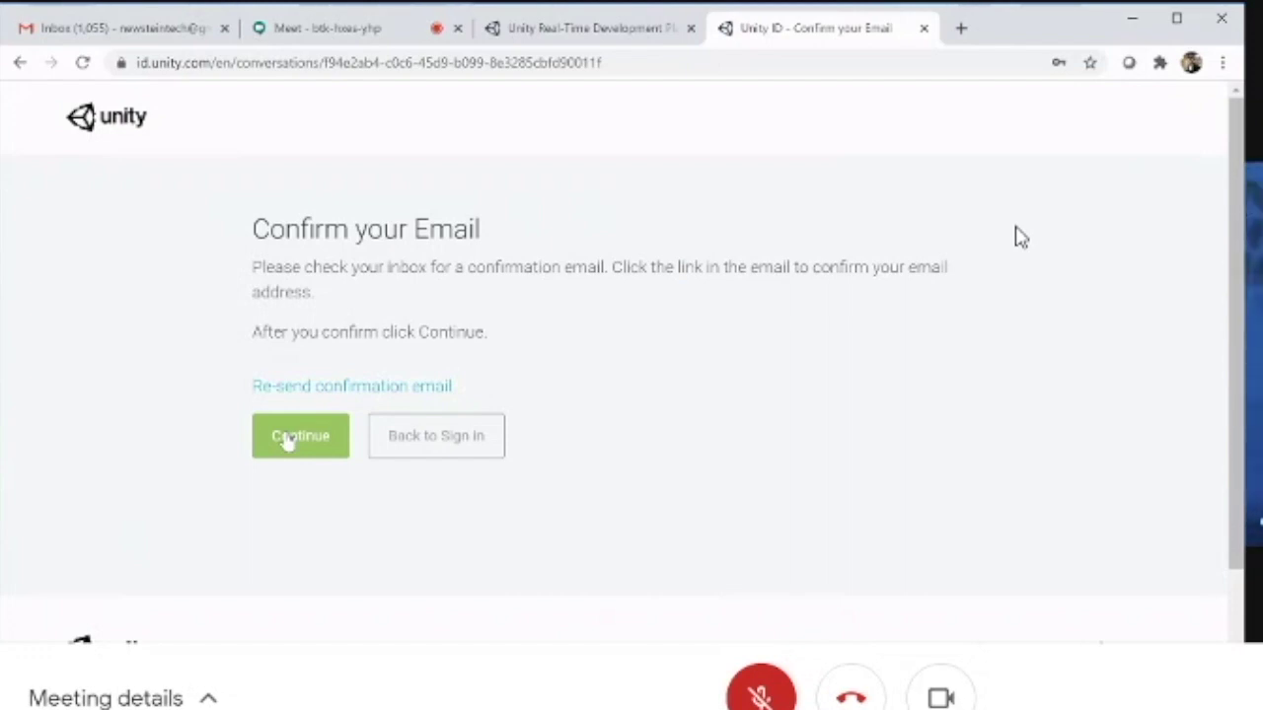
click(286, 440)
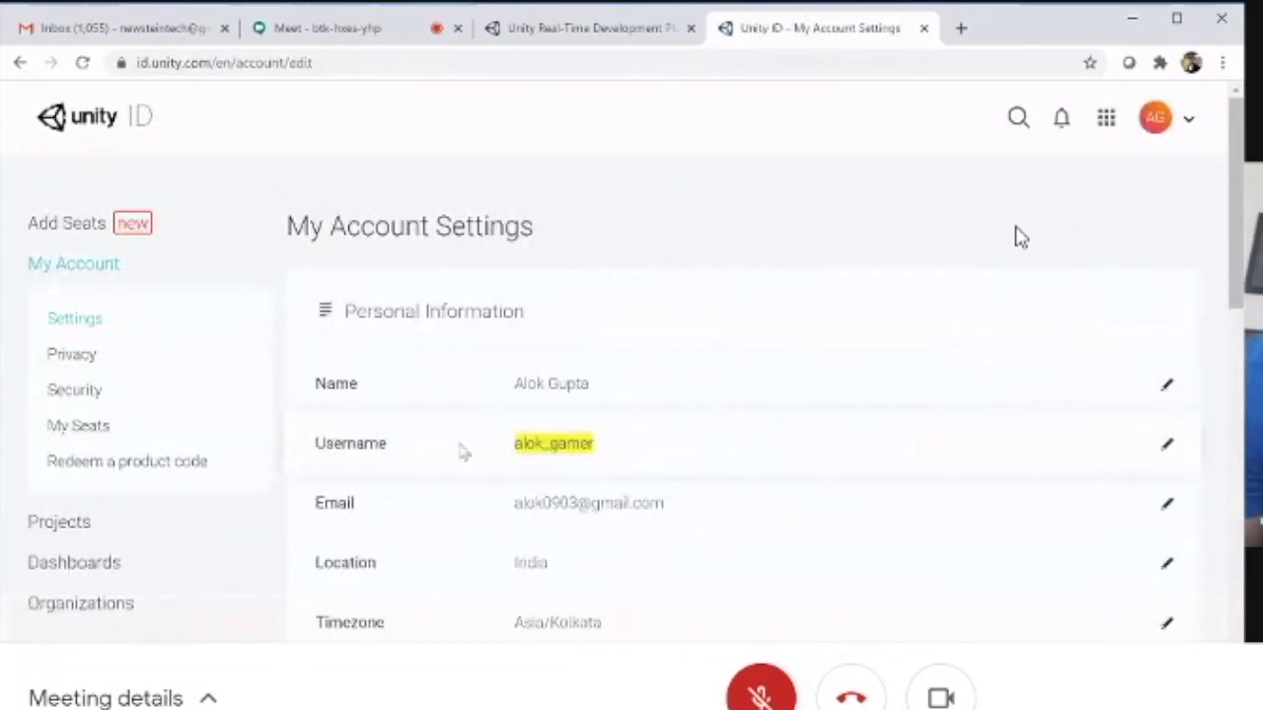
Highlight the username on the settings page, then sign out via the avatar menu.
drag(366, 443, 270, 445)
click(624, 484)
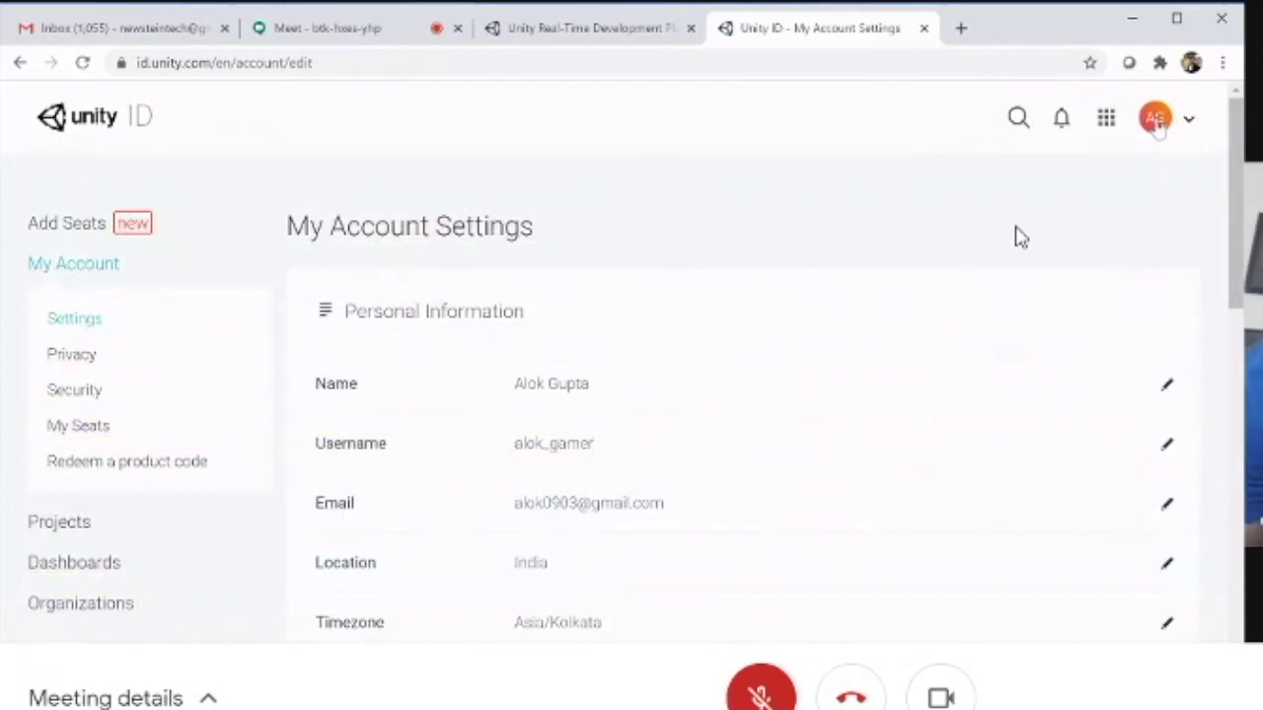
click(1182, 134)
click(1010, 478)
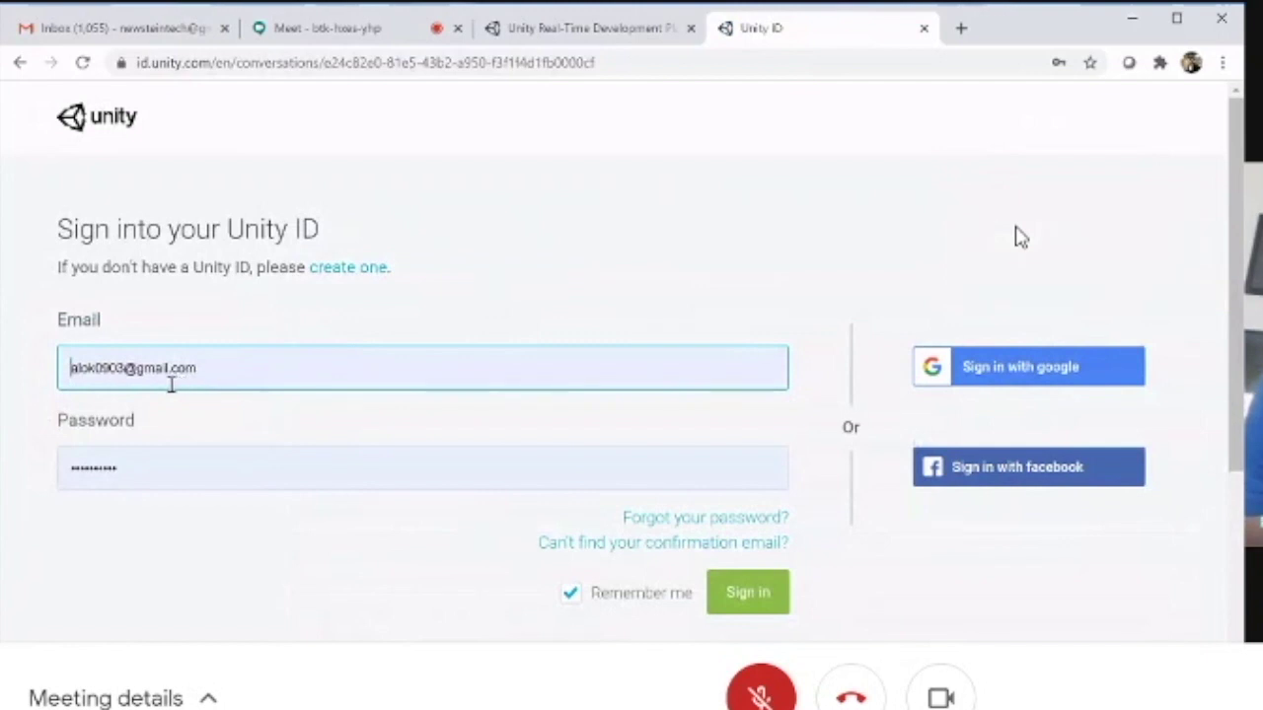
Autofill the saved email and password from Chrome's suggestions and sign in.
click(139, 476)
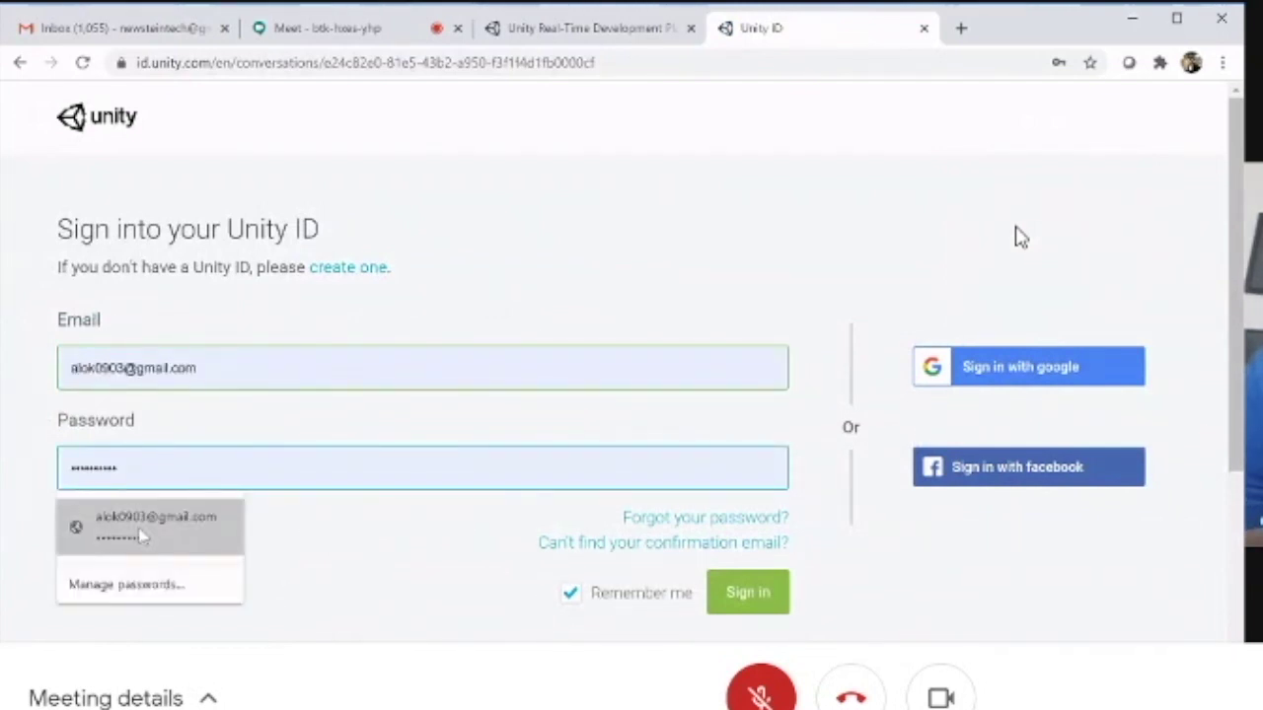
click(143, 536)
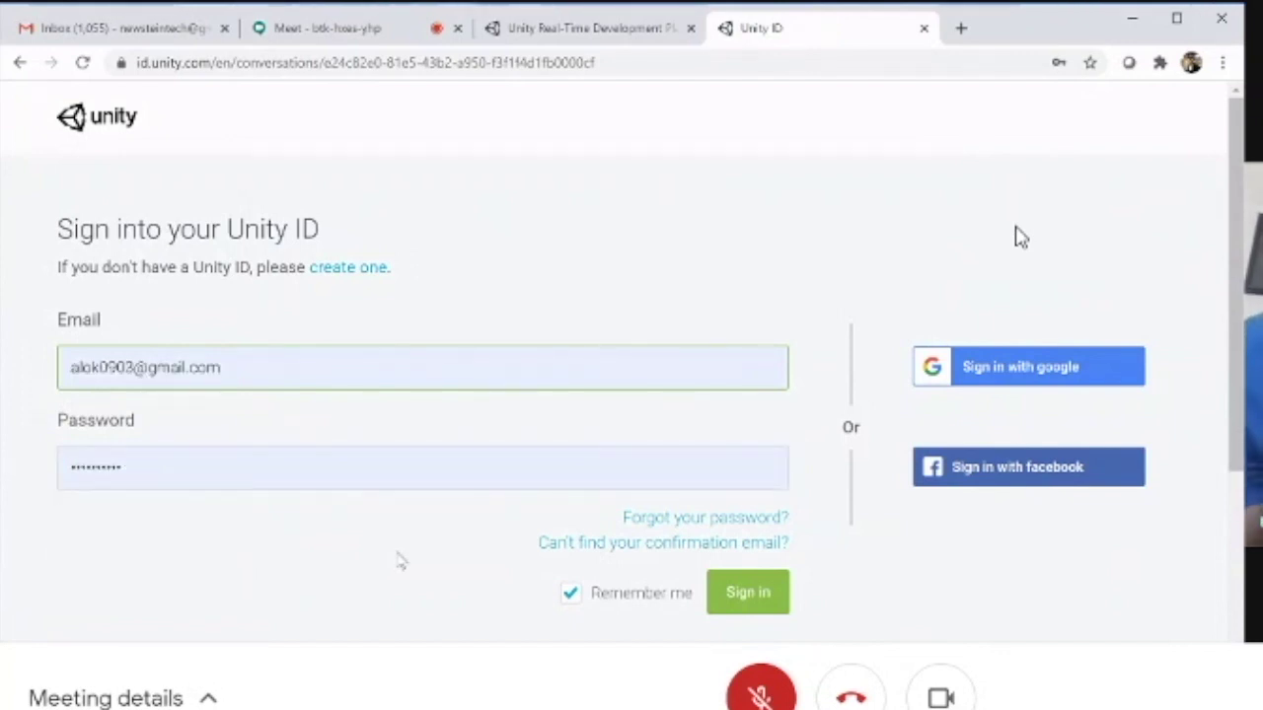
click(778, 597)
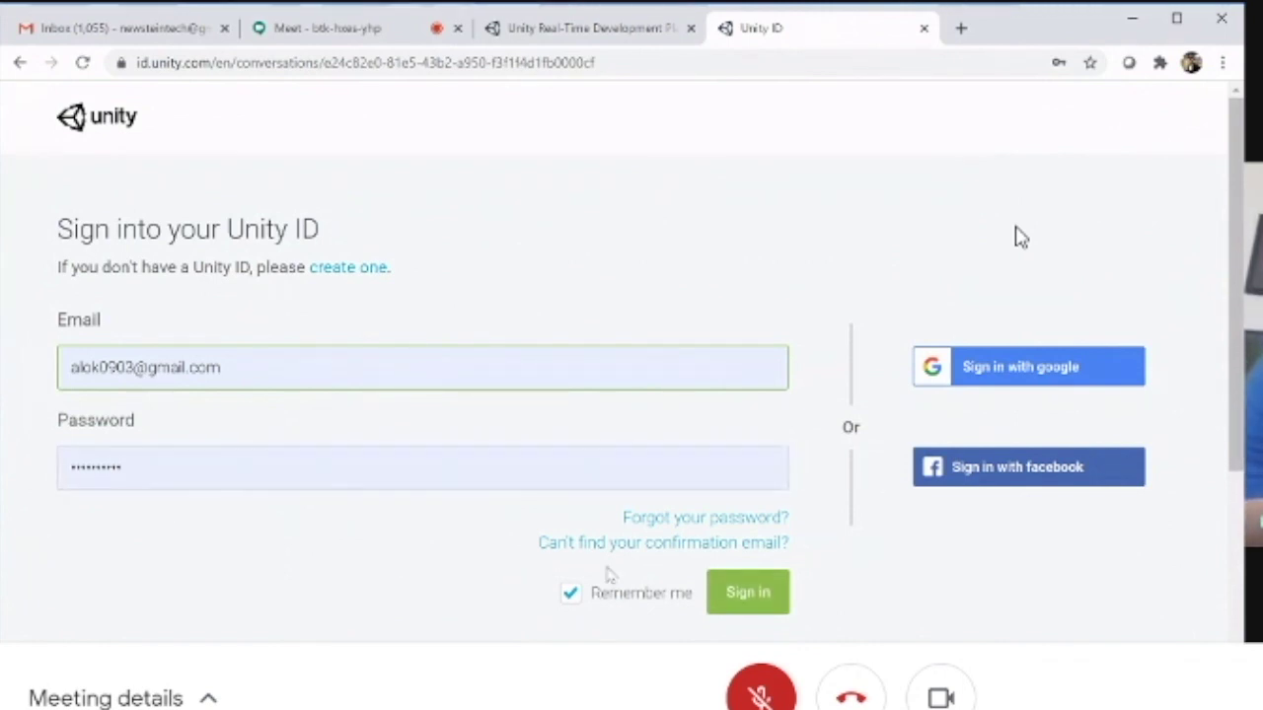
click(760, 604)
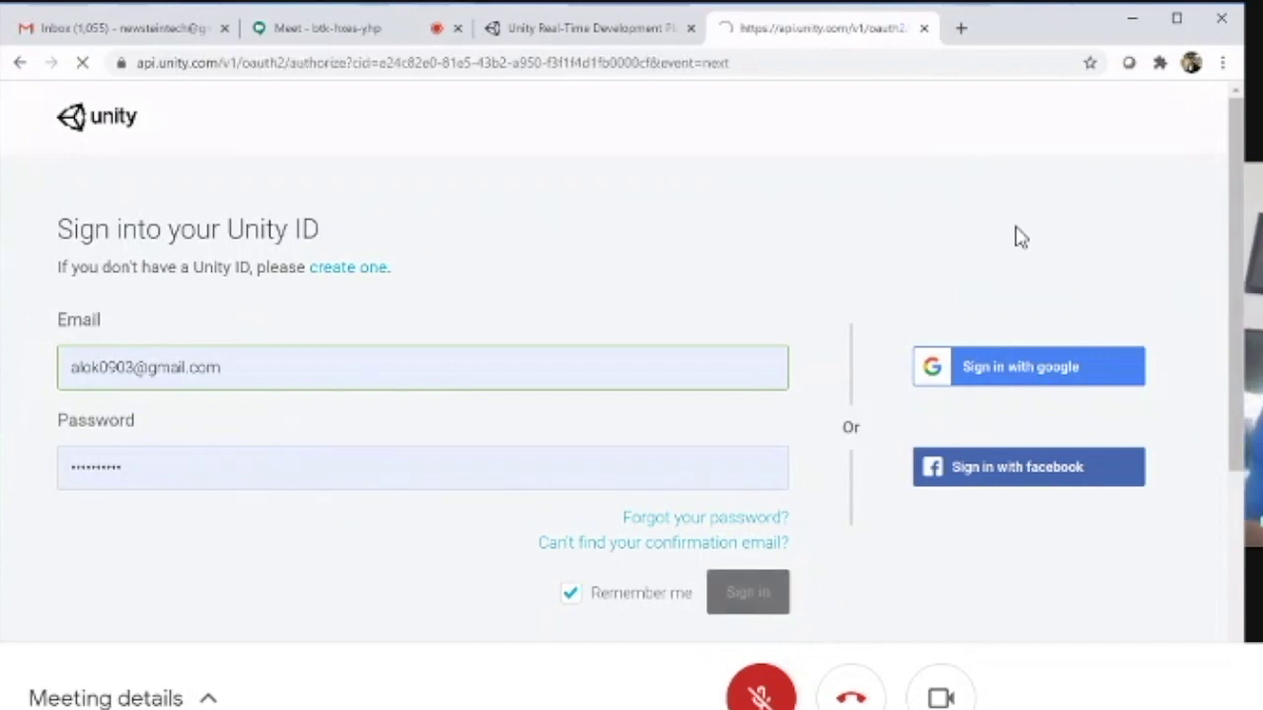